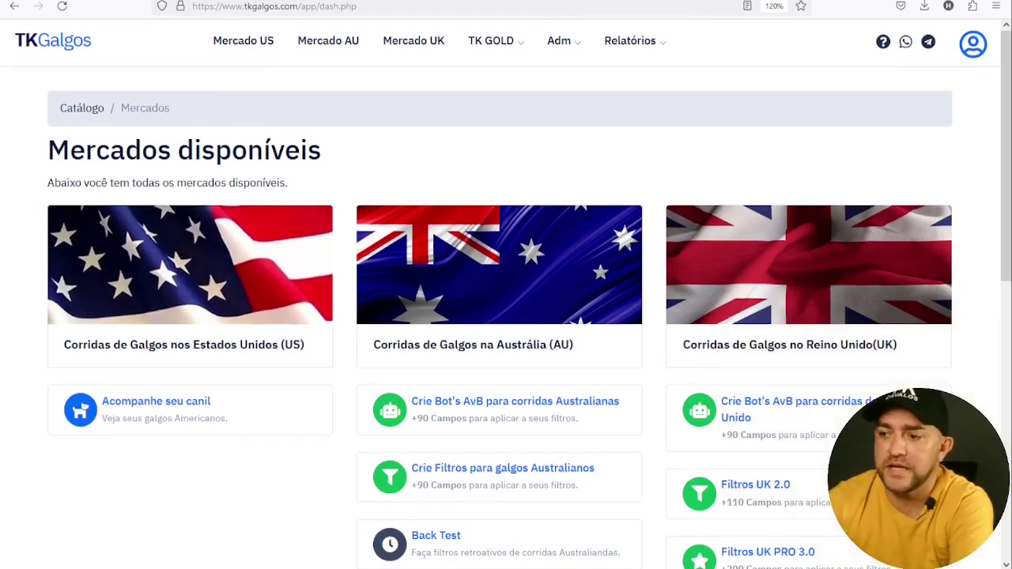
Open the UK market's Filtros UK PRO 3.0 page and choose the saved filter !!! AULA CIO - 14/11/2023 19:15:26
scroll(542, 260, "down", 5)
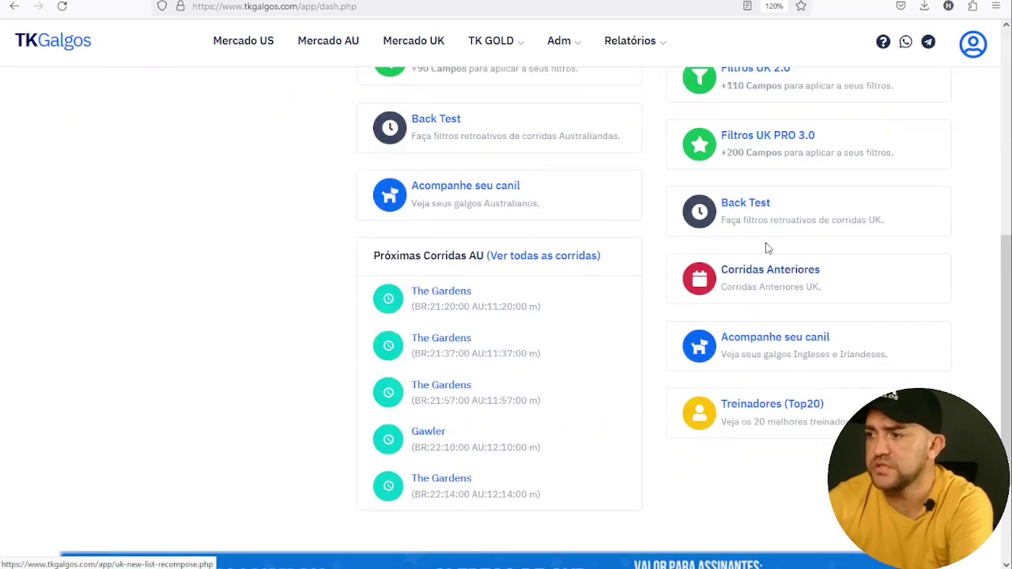
left_click(807, 152)
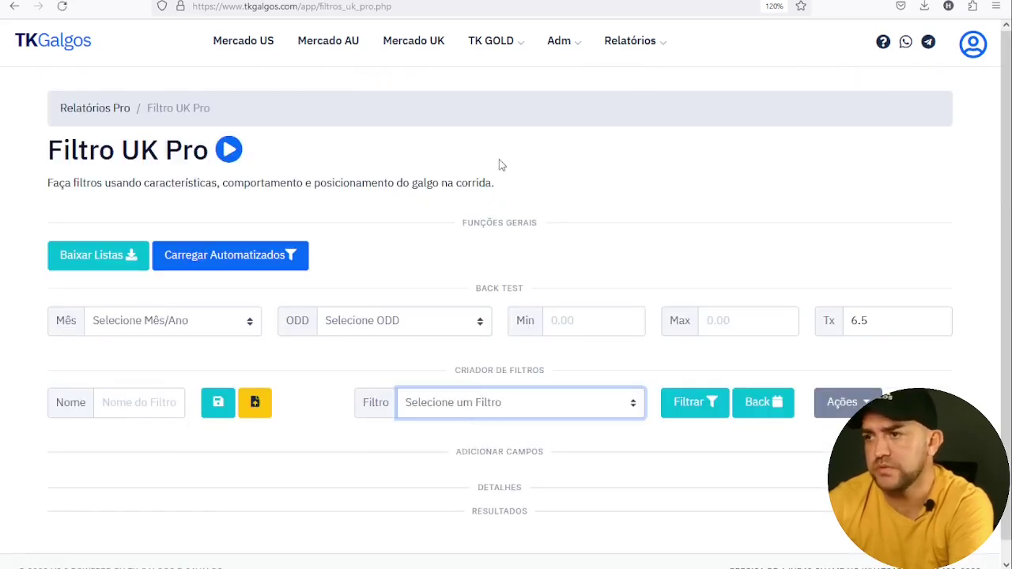
scroll(458, 292, "down", 1)
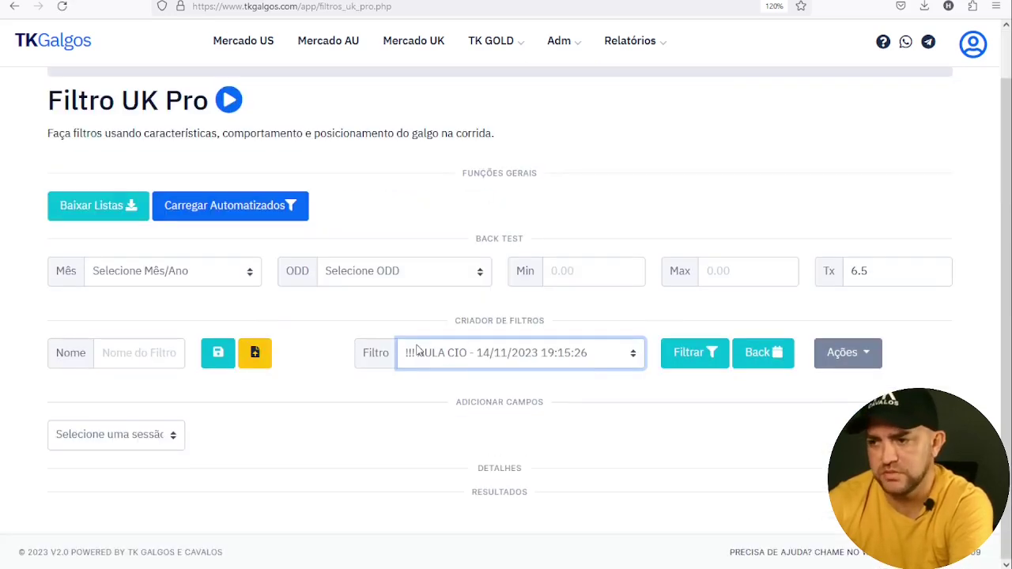
Choose the Dados Galgo section and its field Dias passados do Cio for adding a condition to the filter
left_click(167, 447)
left_click(151, 66)
left_click(286, 447)
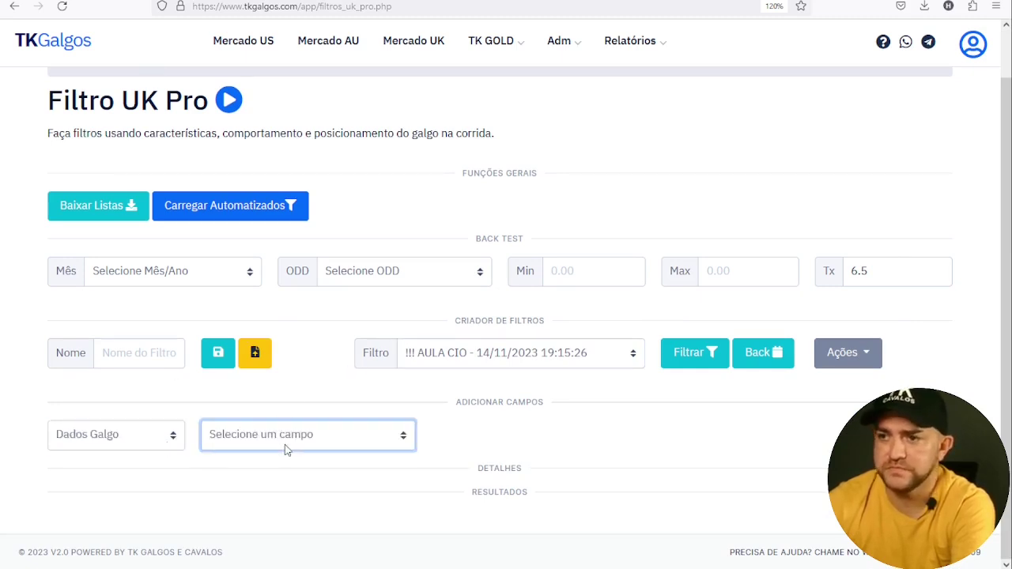
left_click(345, 306)
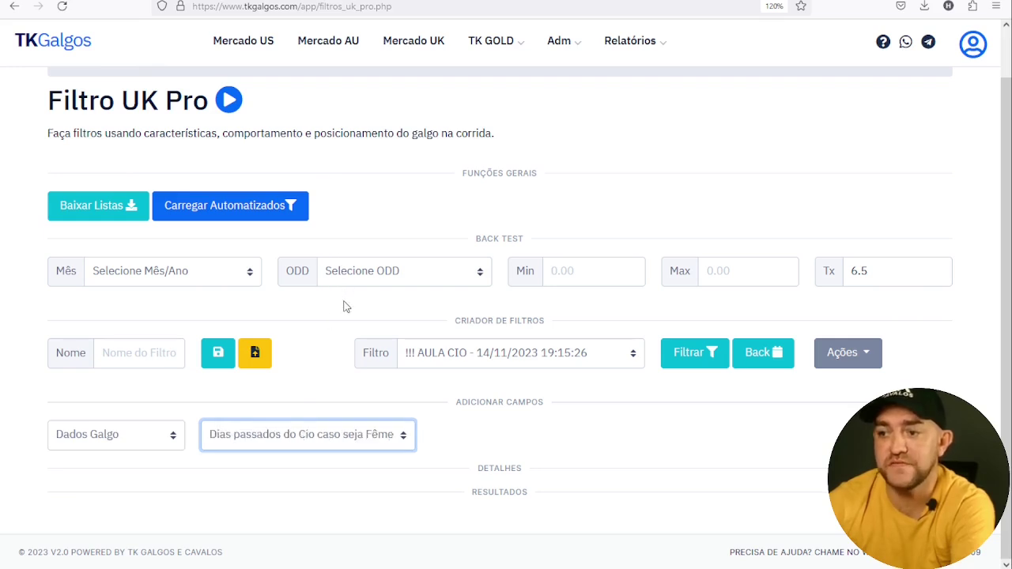
Add a Dias do Cio condition of Menor ou Igual 60 to the filter
left_click(642, 441)
type("60")
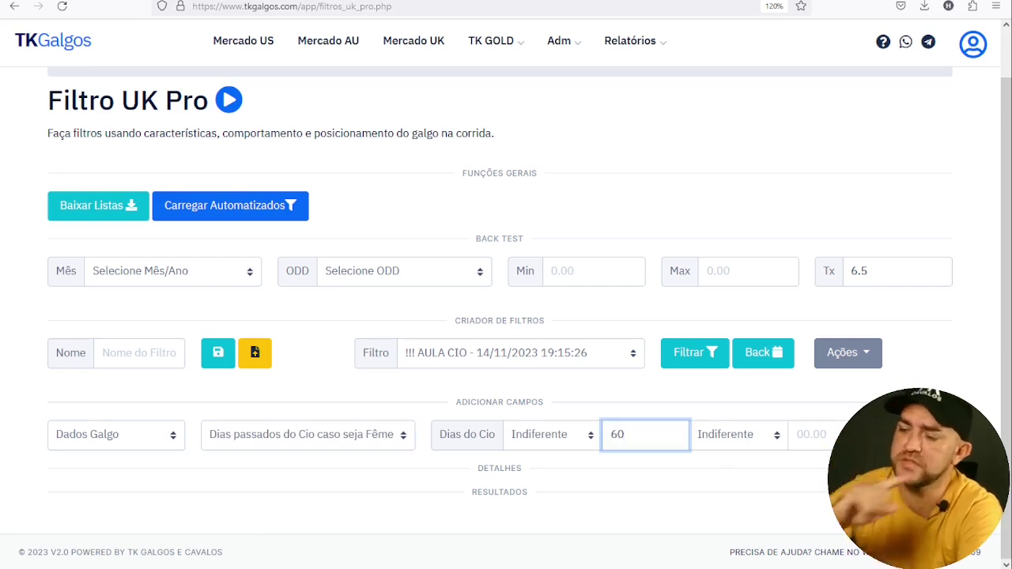
left_click(558, 443)
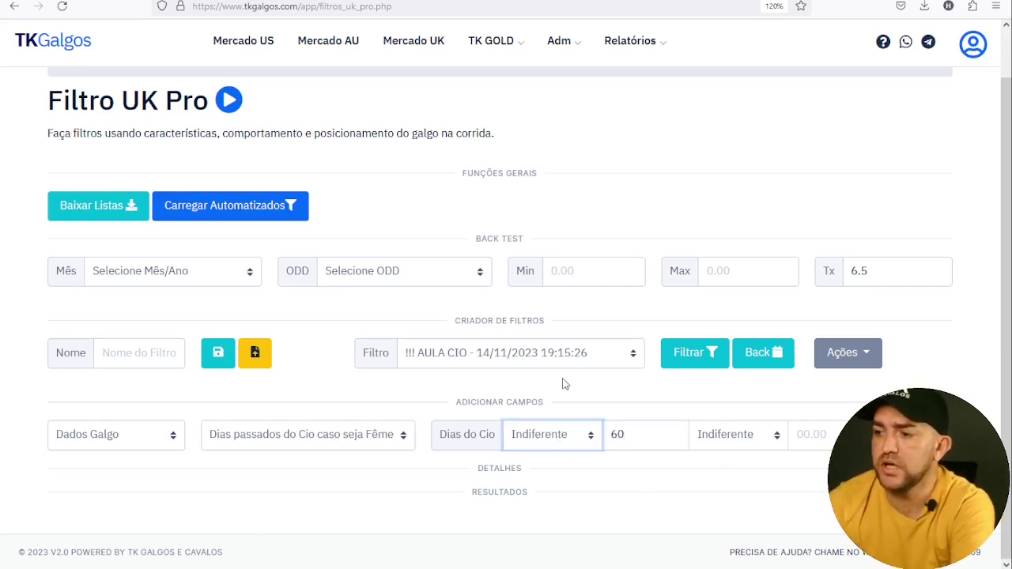
left_click(587, 294)
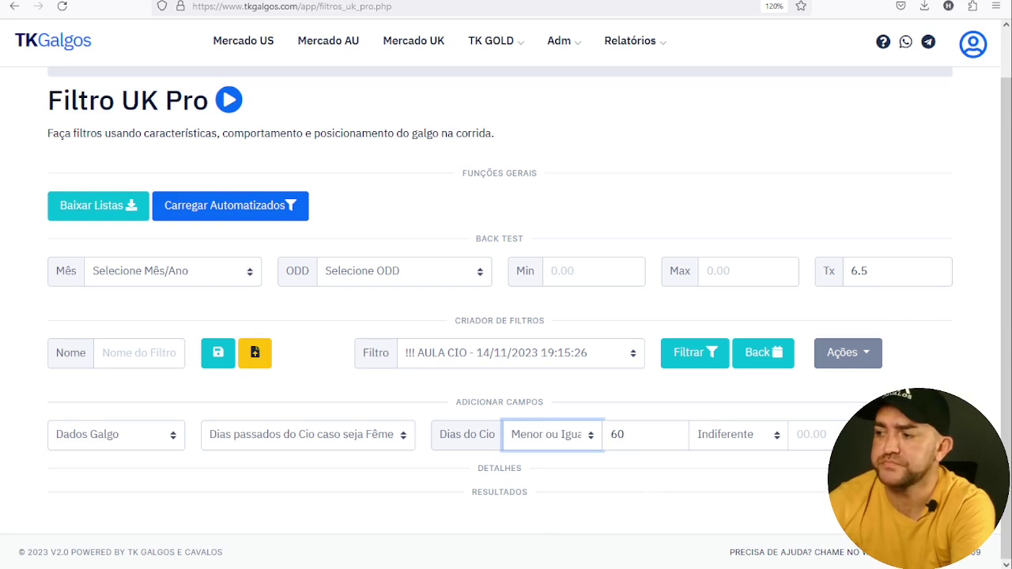
left_click(922, 335)
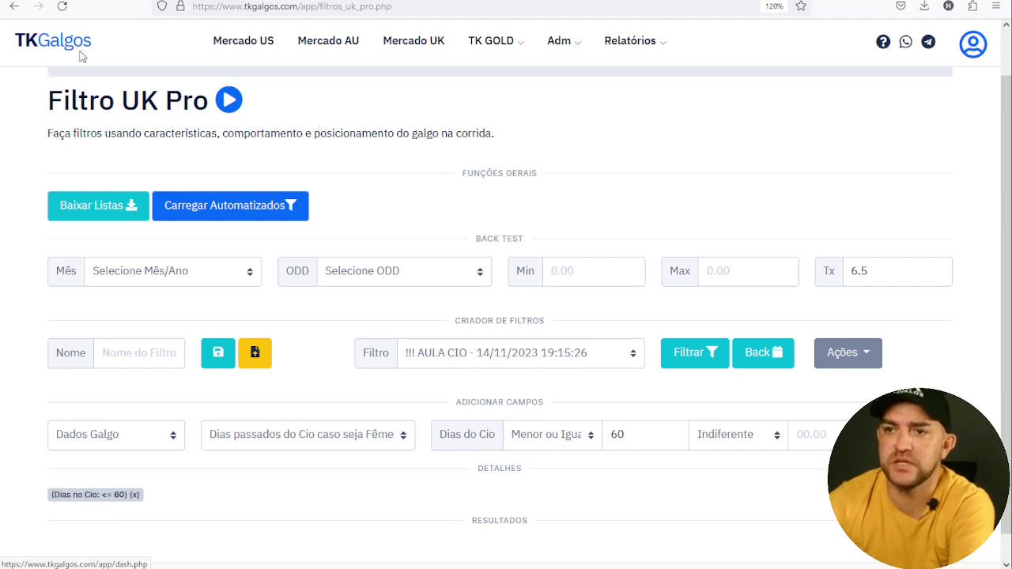
Open the UK race list from the markets dashboard and view Central Park's race 1
key("alt+Left")
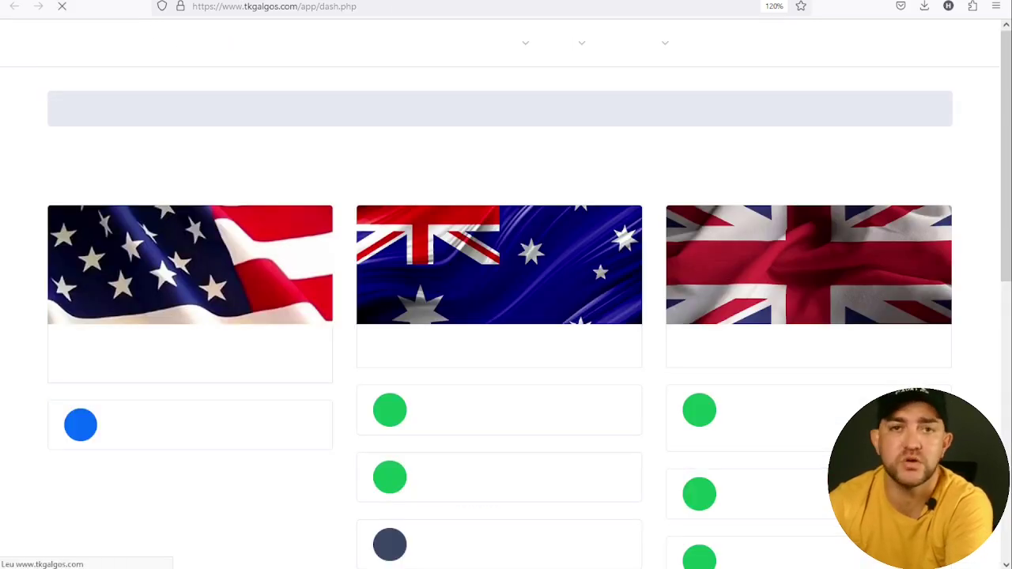
scroll(759, 324, "down", 2)
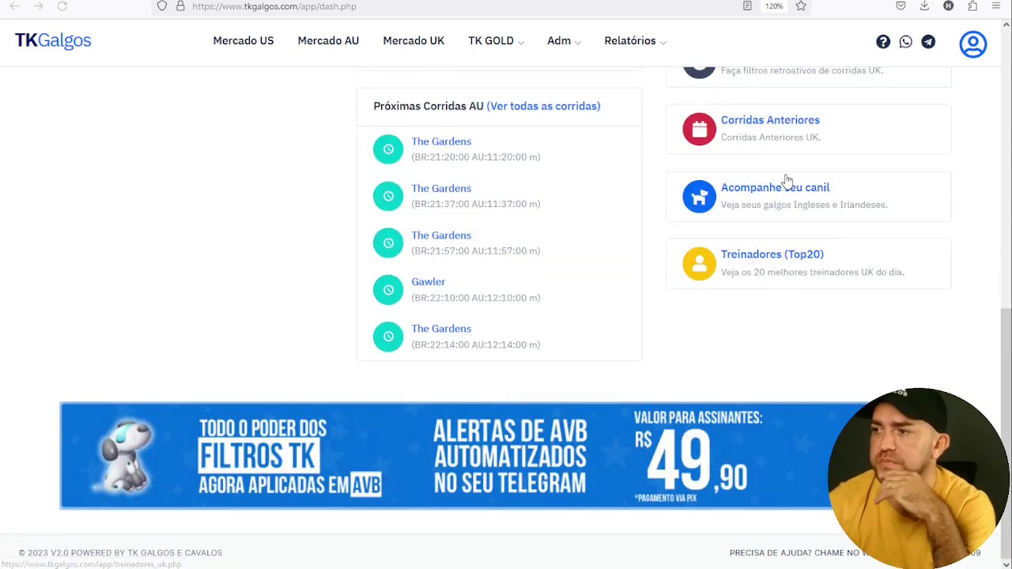
scroll(774, 206, "up", 6)
left_click(763, 238)
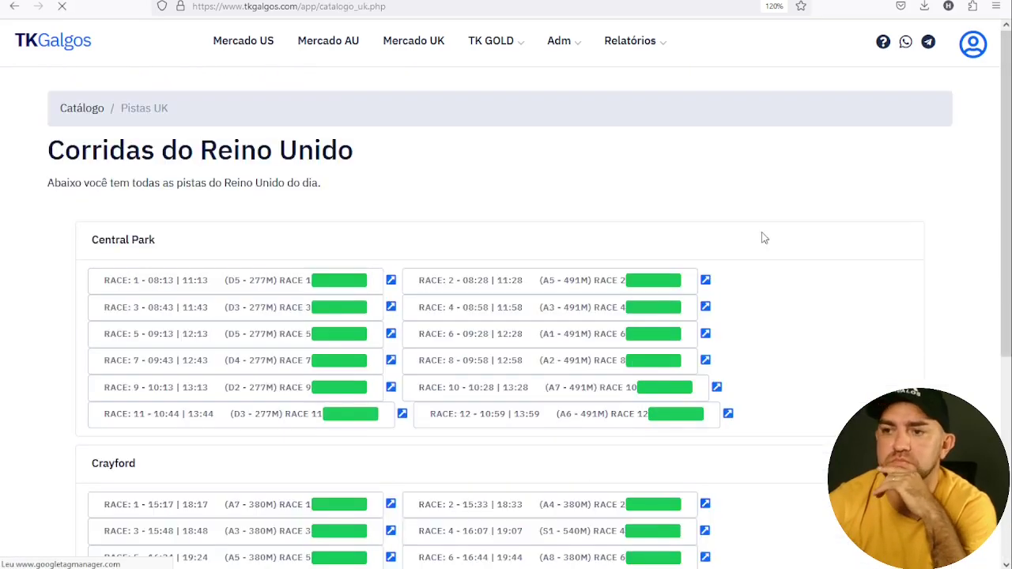
left_click(246, 289)
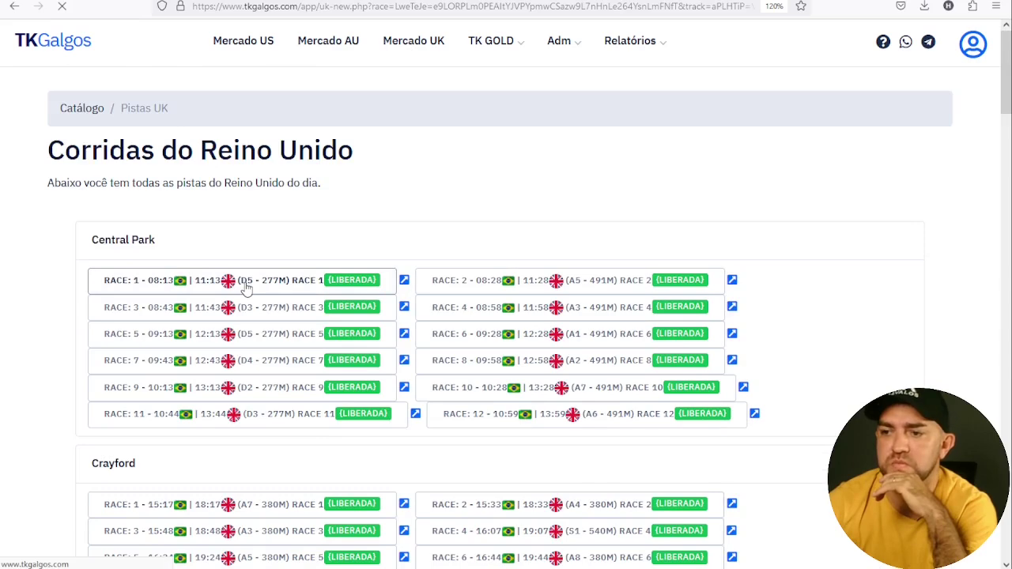
Examine the Cio entry of the trap 1 greyhound Hollyoak Minnie, and return to the Filtro UK Pro page
scroll(350, 311, "down", 10)
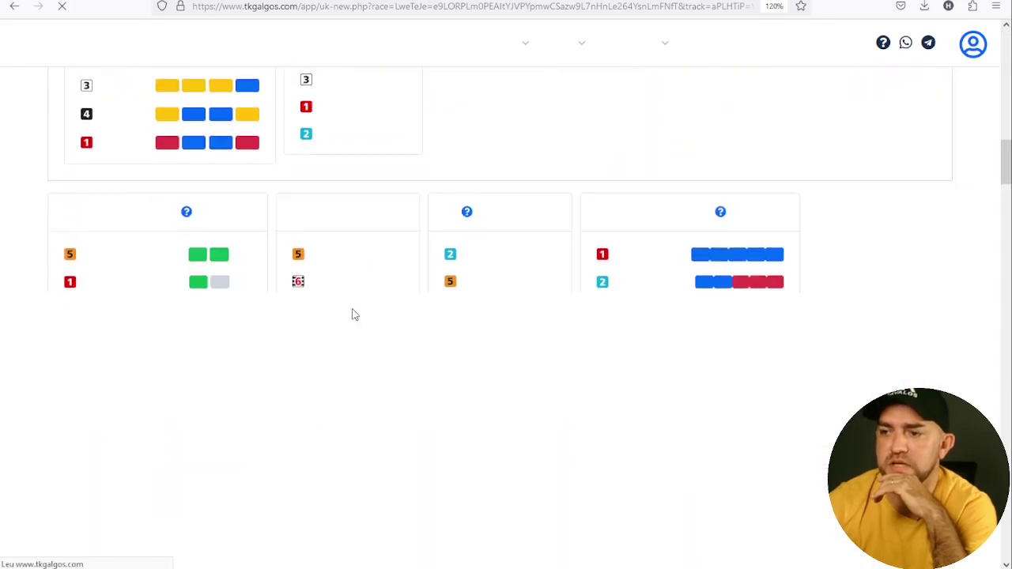
scroll(353, 314, "down", 2)
scroll(353, 313, "up", 2)
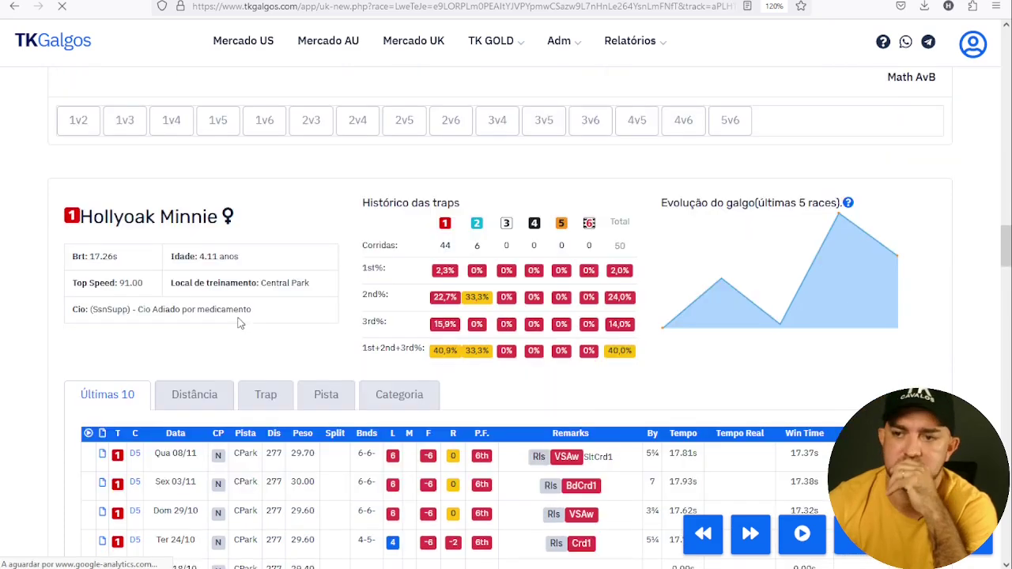
scroll(162, 277, "down", 1)
double_click(163, 268)
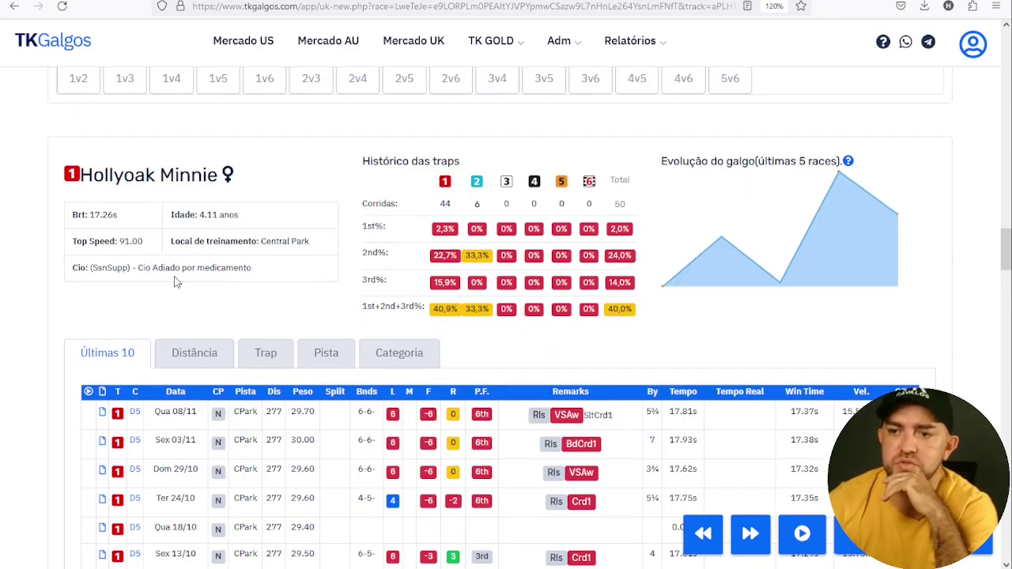
triple_click(166, 268)
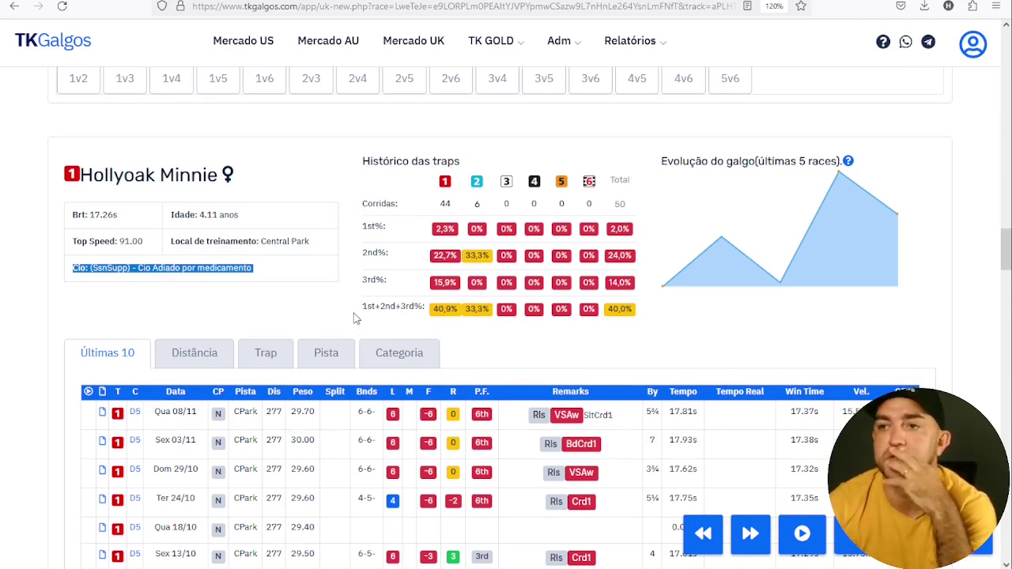
left_click(162, 1)
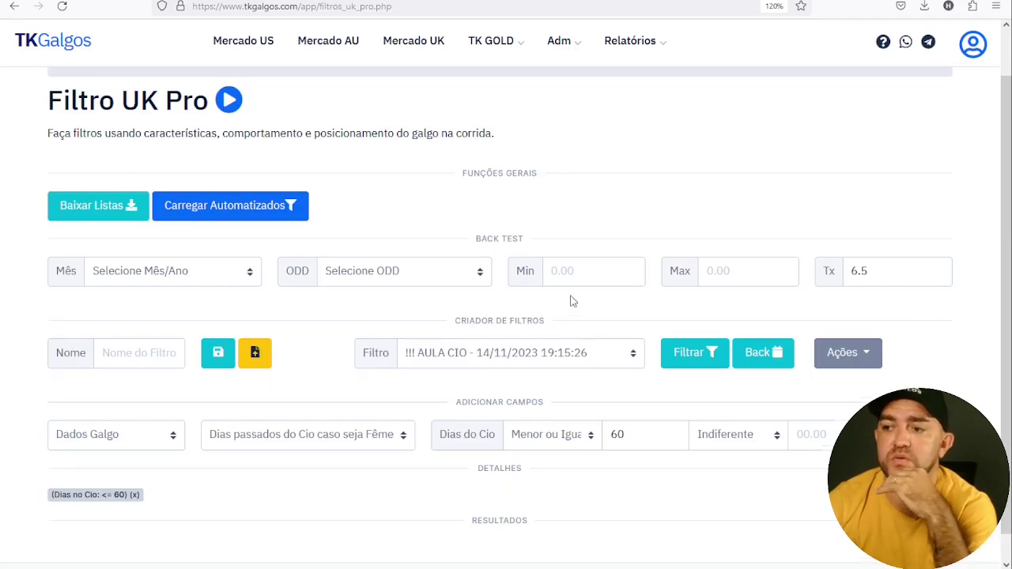
scroll(572, 300, "down", 1)
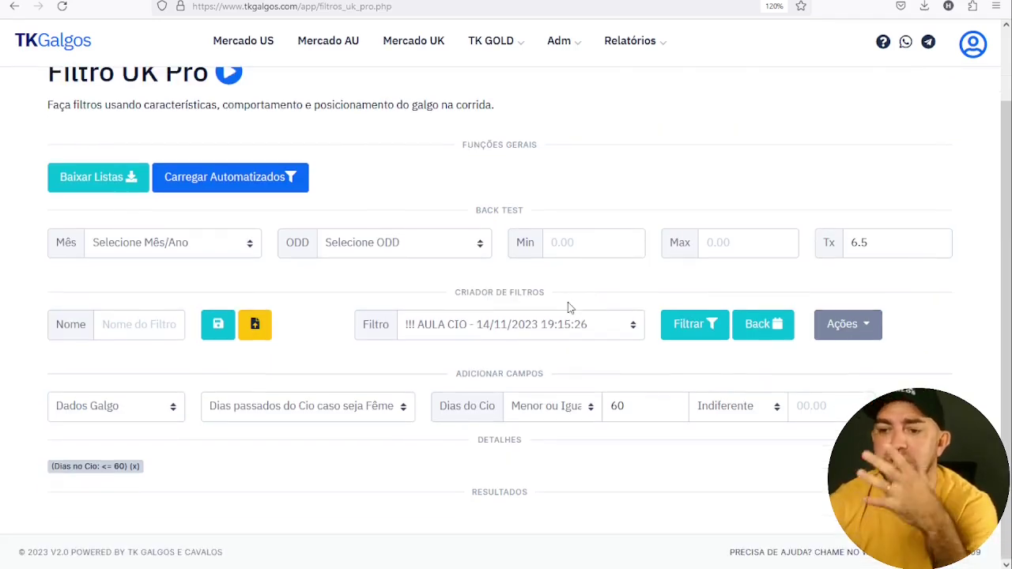
scroll(575, 308, "up", 1)
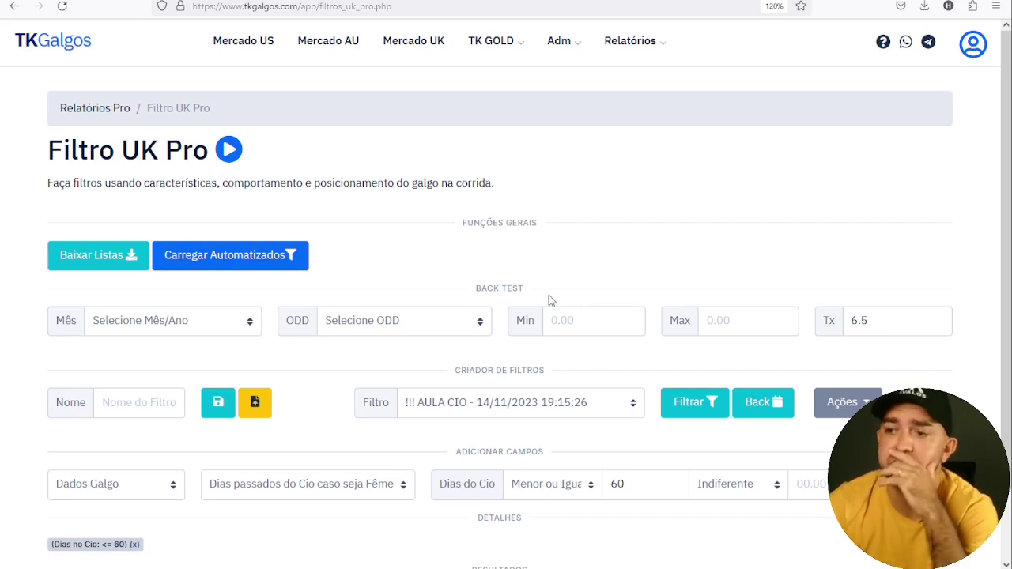
scroll(567, 242, "down", 1)
scroll(572, 239, "up", 1)
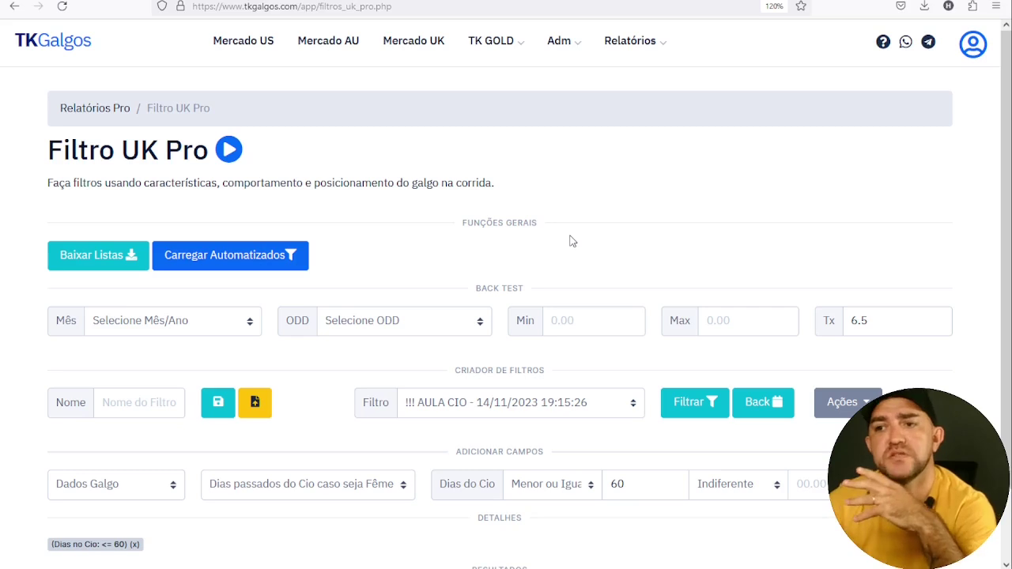
Set the back test month to Outubro/2023 and run the back test on the filter
scroll(683, 294, "down", 2)
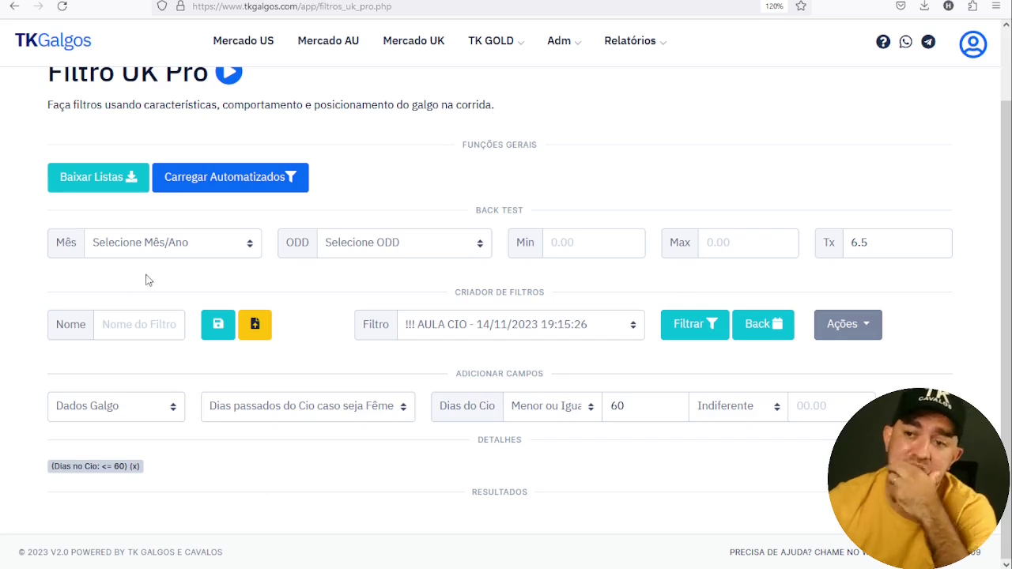
left_click(166, 247)
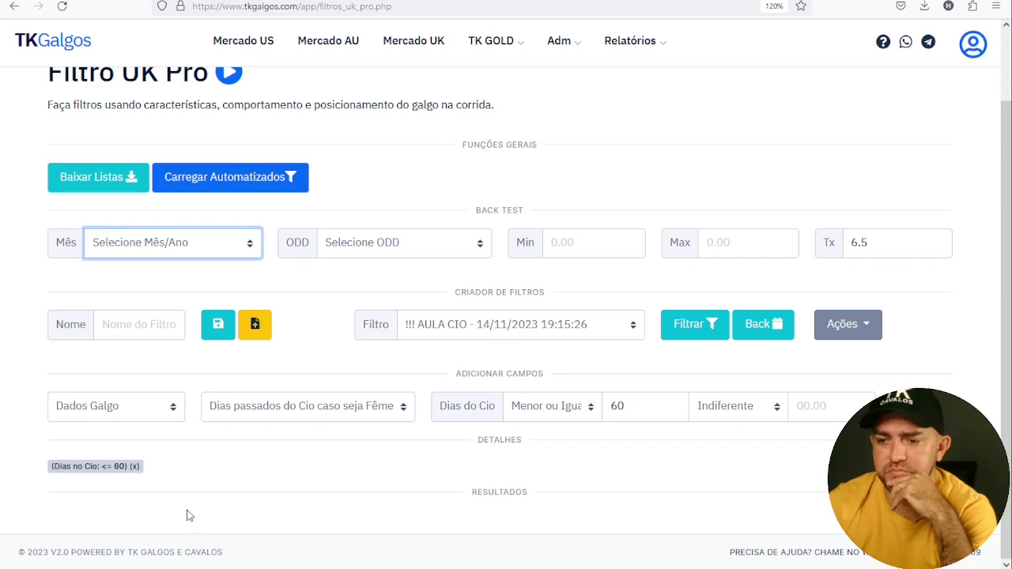
key("Down")
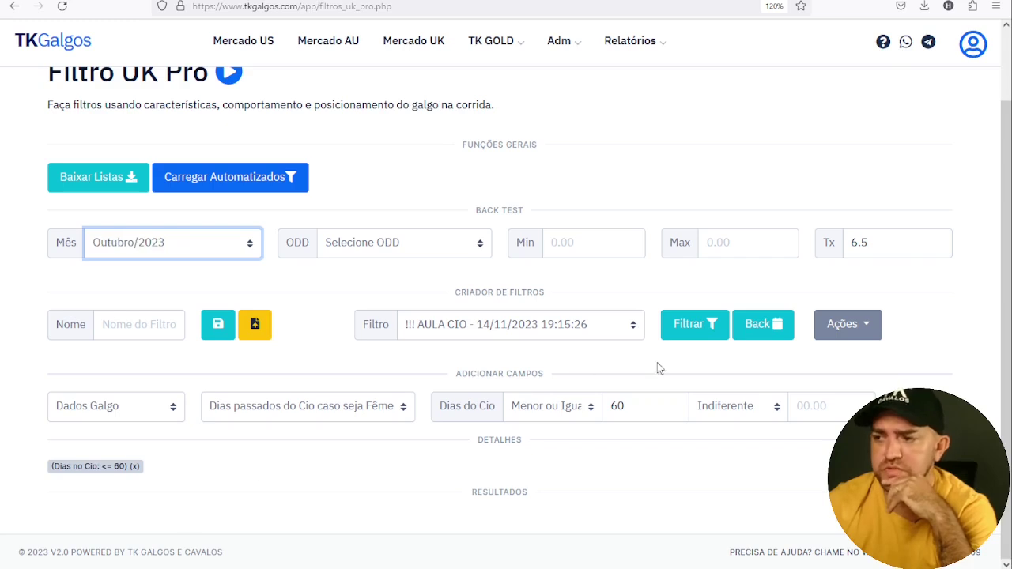
left_click(758, 330)
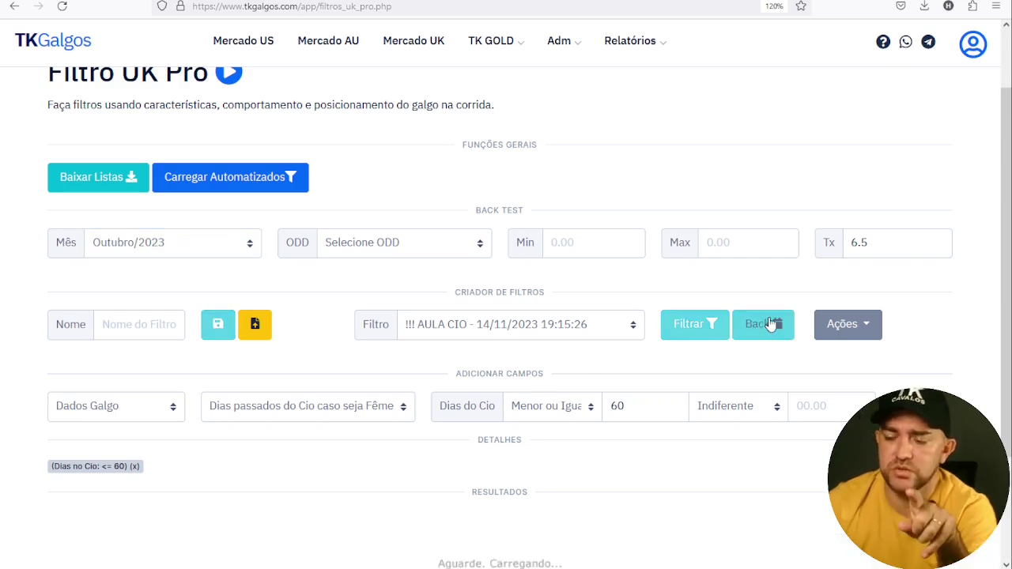
Review the back test's day-by-day results and the monthly summary row
scroll(714, 355, "down", 3)
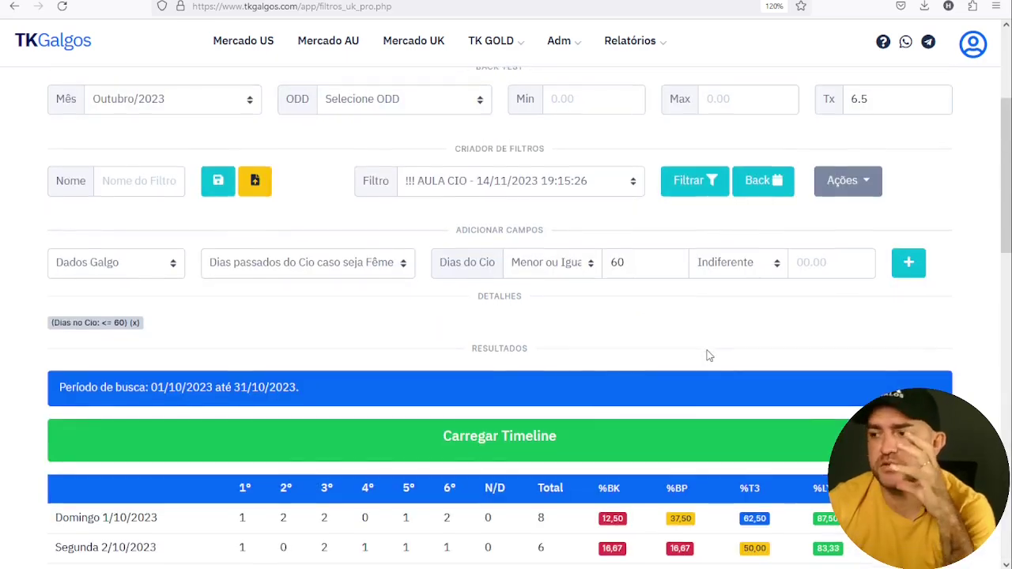
scroll(707, 355, "down", 10)
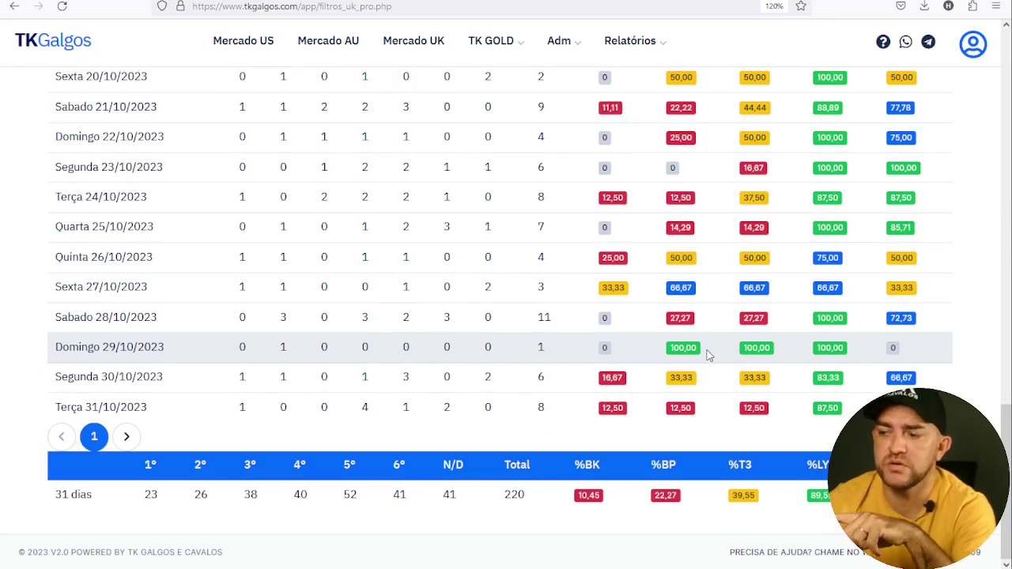
scroll(708, 356, "up", 12)
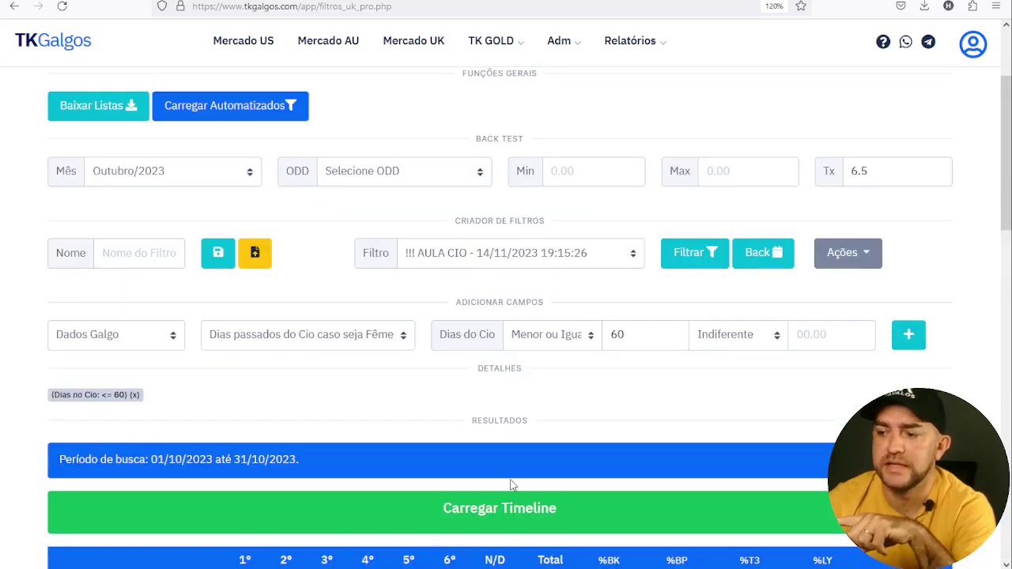
Load the back test's timeline and examine the lowest accumulated LY and LP values under Responsabilidade Variável
left_click(518, 510)
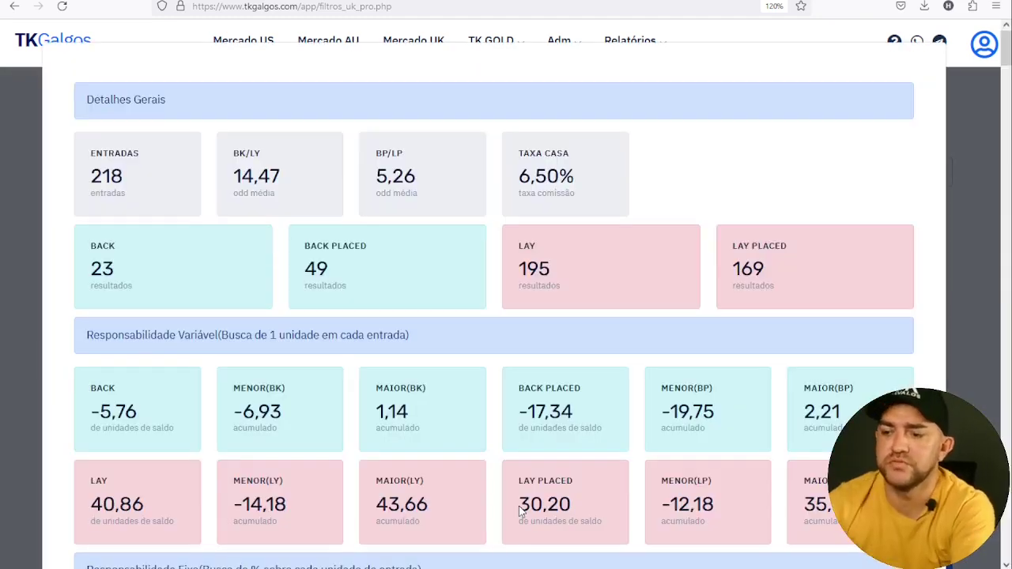
scroll(472, 373, "down", 3)
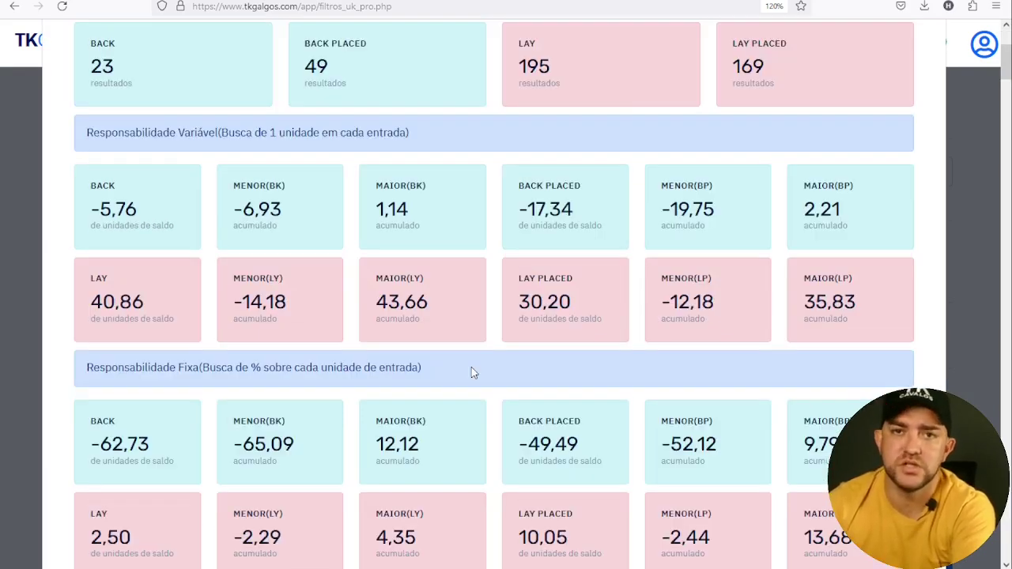
triple_click(269, 302)
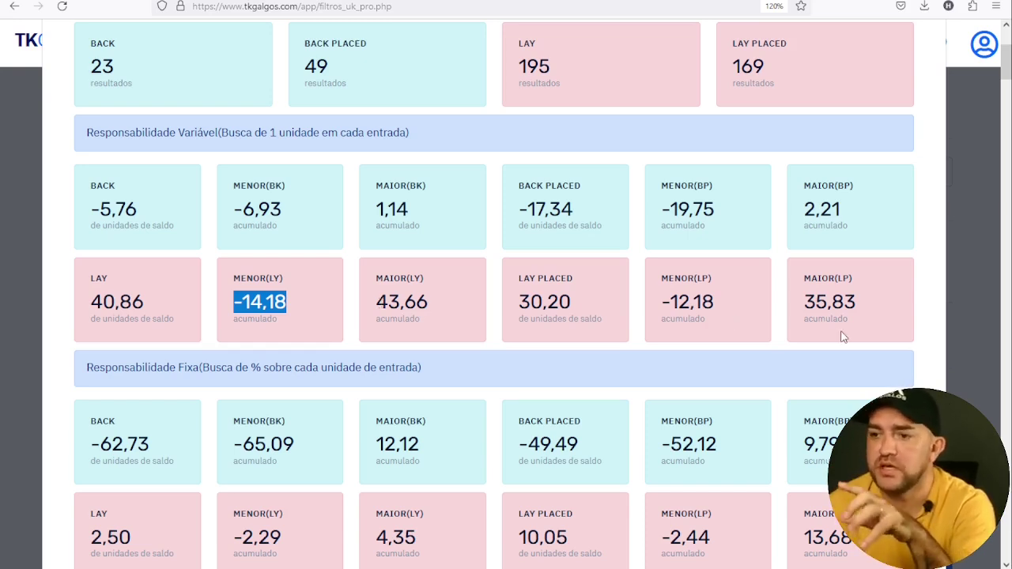
double_click(709, 302)
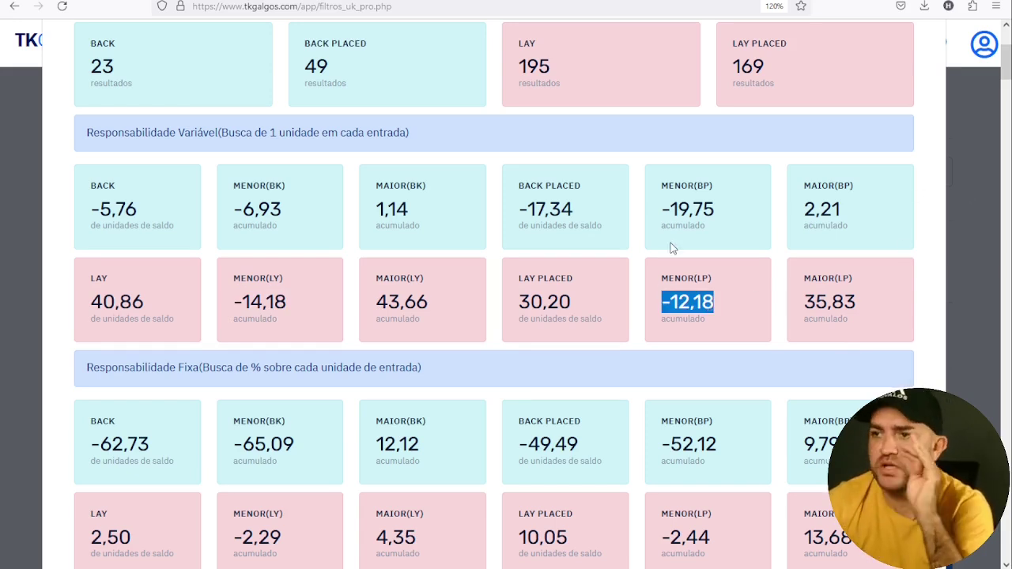
Examine the average BK/LY and BP/LP odds in the timeline's Detalhes Gerais section
scroll(674, 249, "up", 2)
double_click(251, 177)
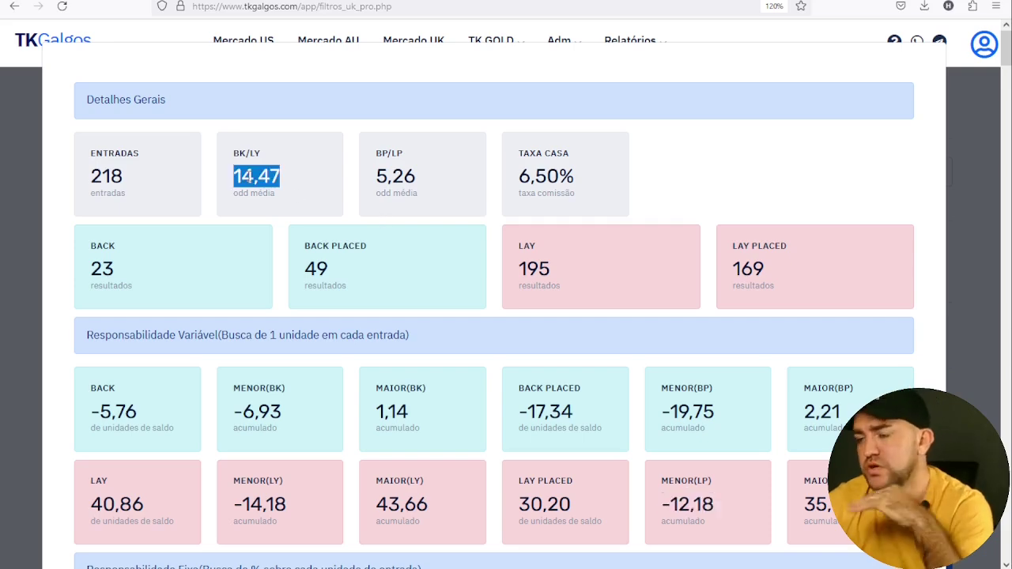
scroll(353, 244, "down", 3)
scroll(355, 244, "up", 3)
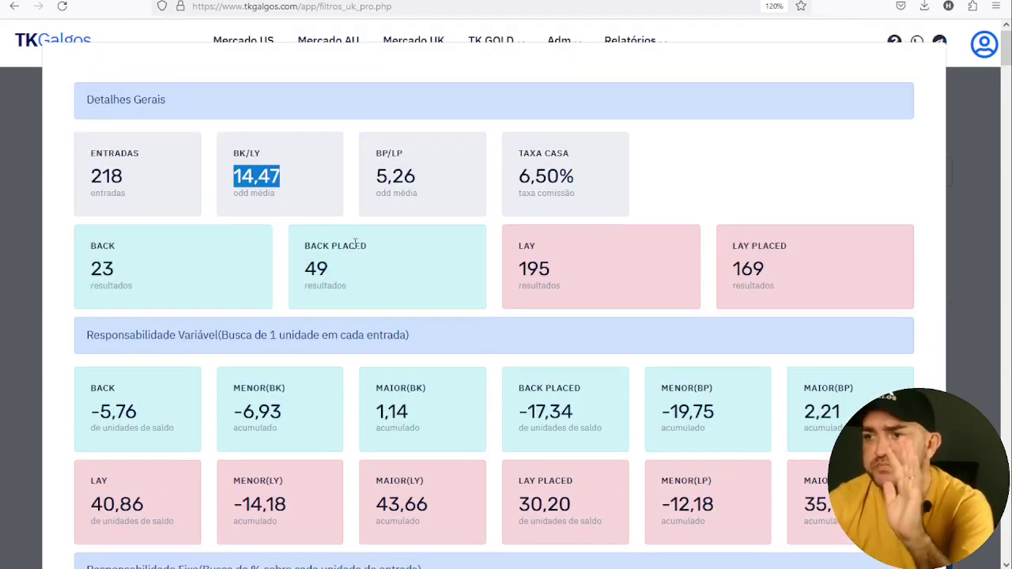
left_click_drag(417, 176, 375, 175)
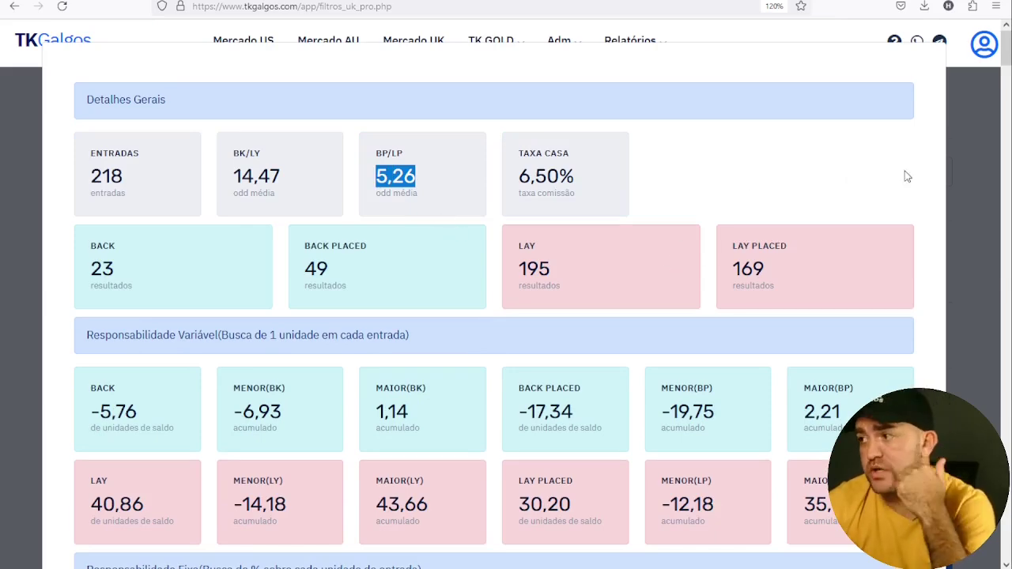
Close the October timeline, set the back test month to Fulltime and rerun the back test
left_click(965, 161)
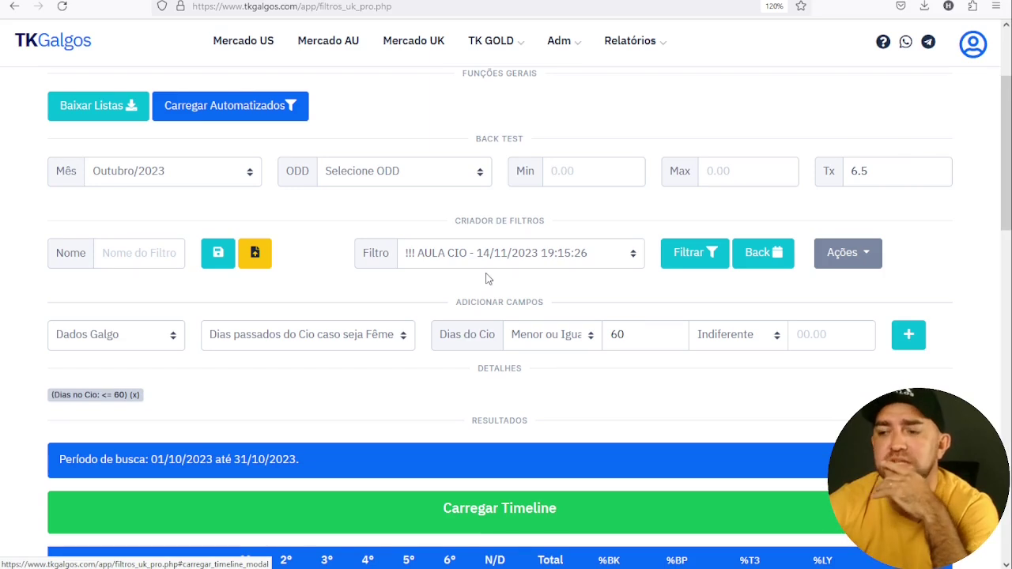
left_click(174, 180)
left_click(176, 228)
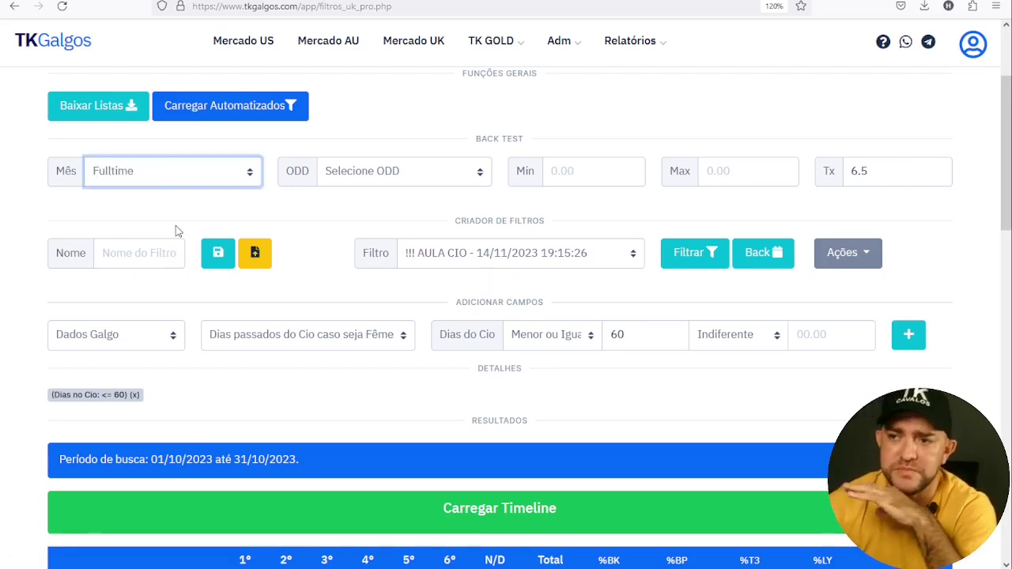
left_click(749, 260)
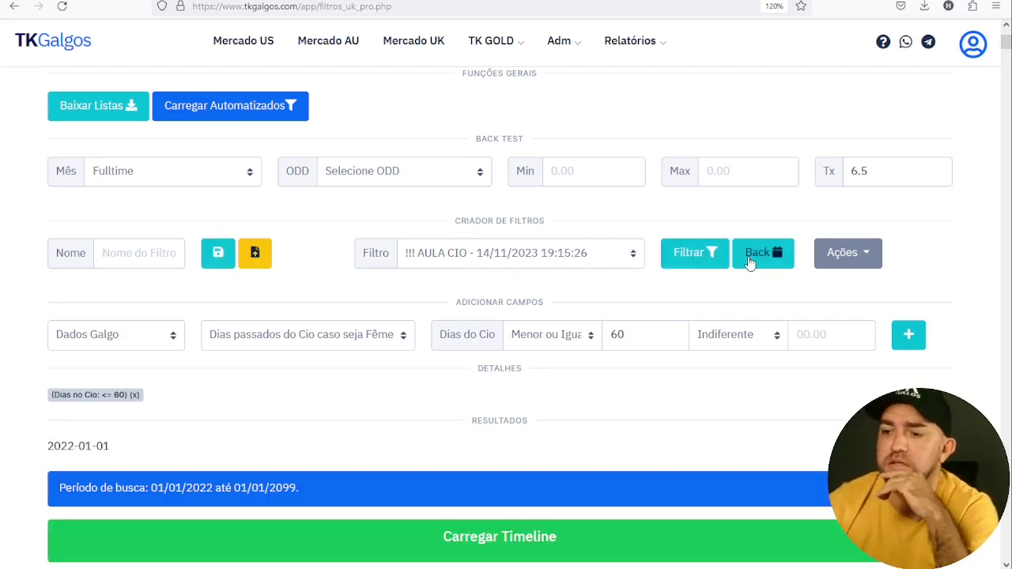
Review the Fulltime back test's daily results down to the overall summary row
scroll(736, 245, "down", 5)
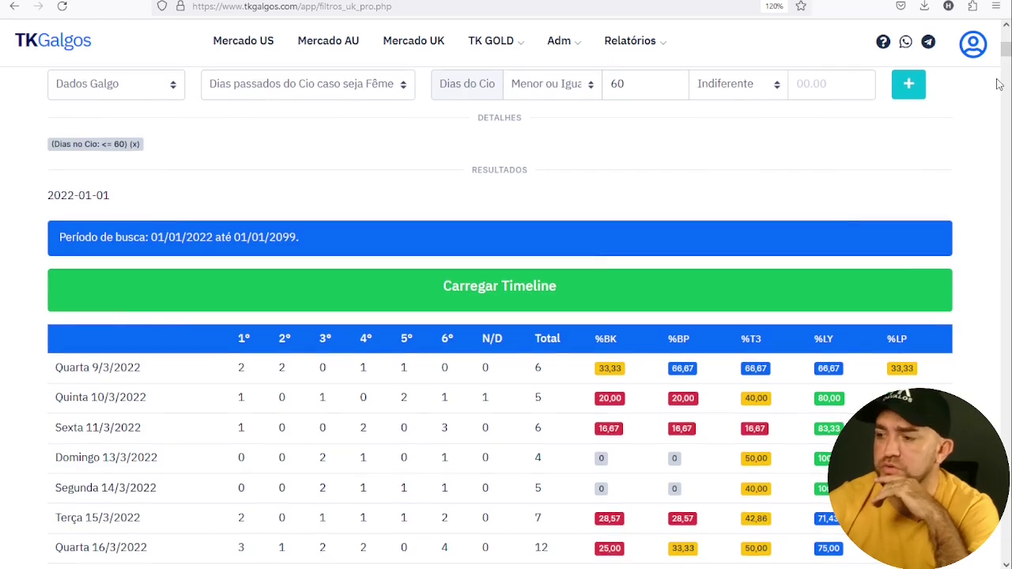
scroll(999, 84, "down", 20)
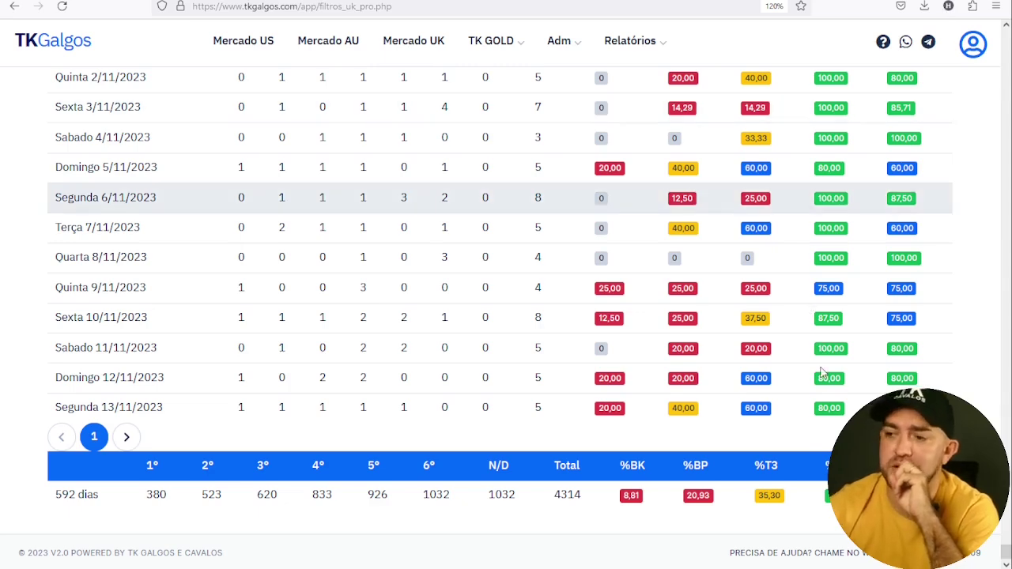
scroll(822, 372, "up", 20)
scroll(419, 419, "down", 3)
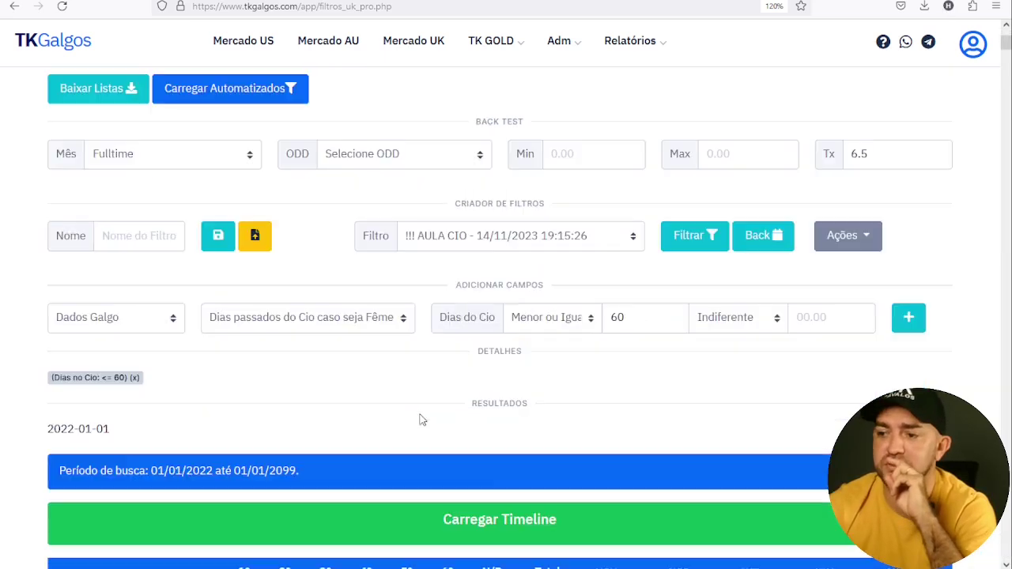
Load the Fulltime timeline and examine the average BK/LY odds and the lowest accumulated LY under Responsabilidade Variável
left_click(506, 528)
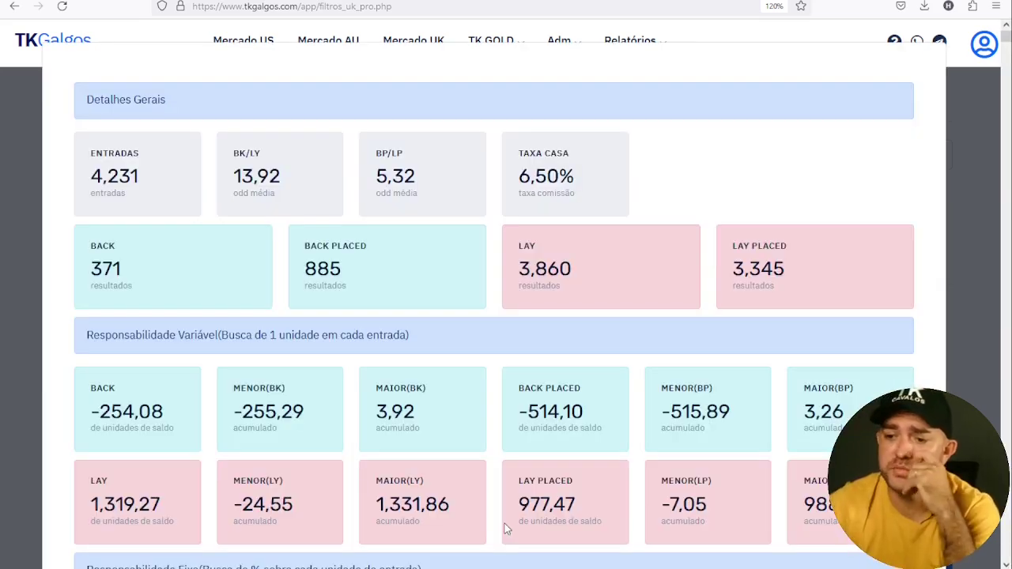
scroll(528, 371, "down", 3)
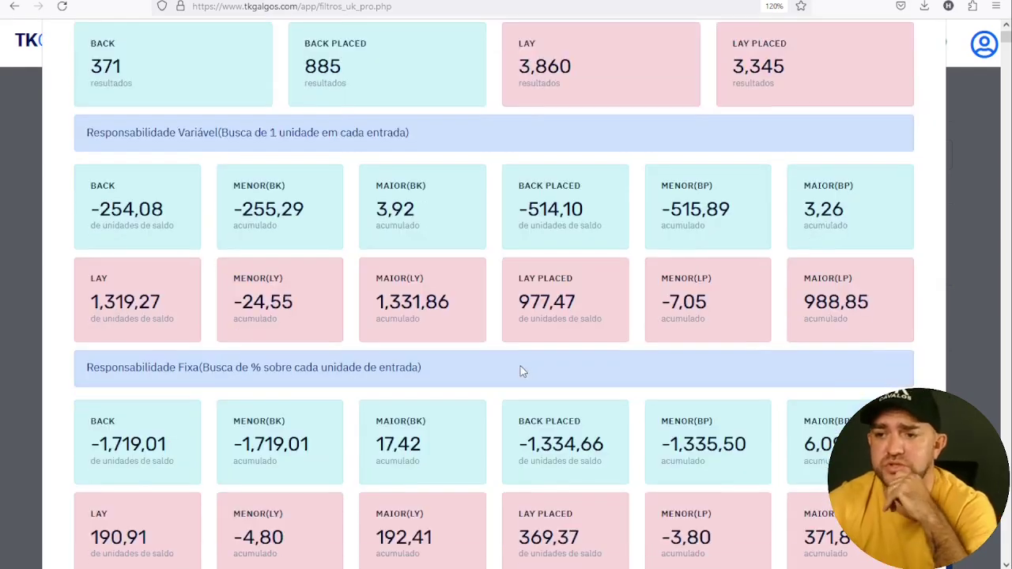
scroll(521, 367, "up", 2)
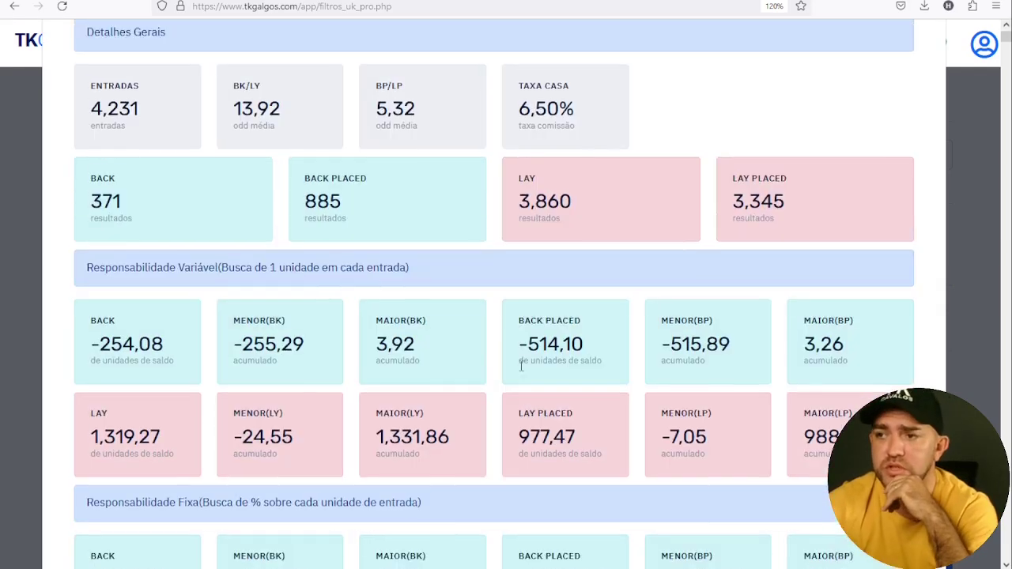
double_click(272, 111)
triple_click(271, 110)
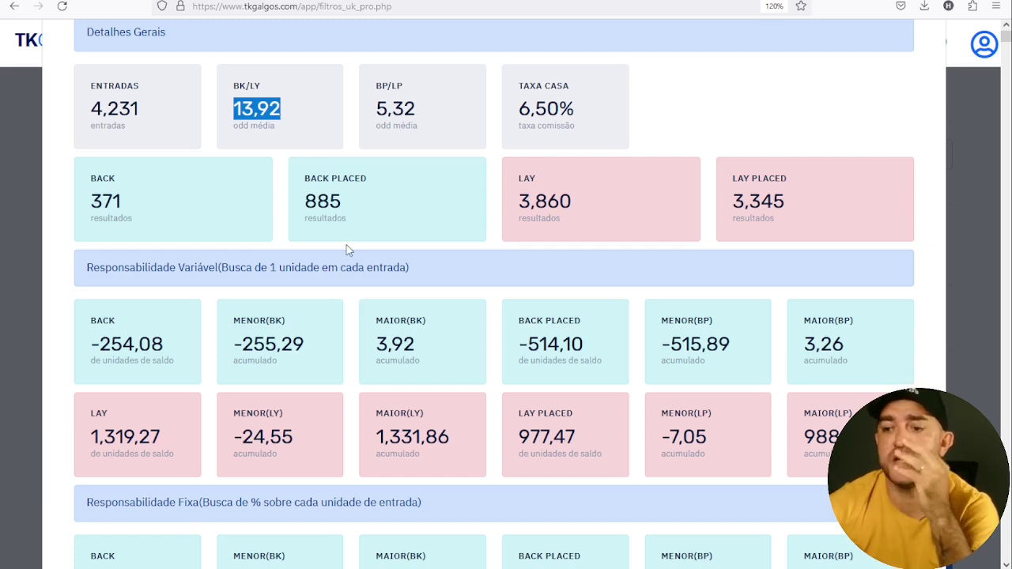
double_click(281, 436)
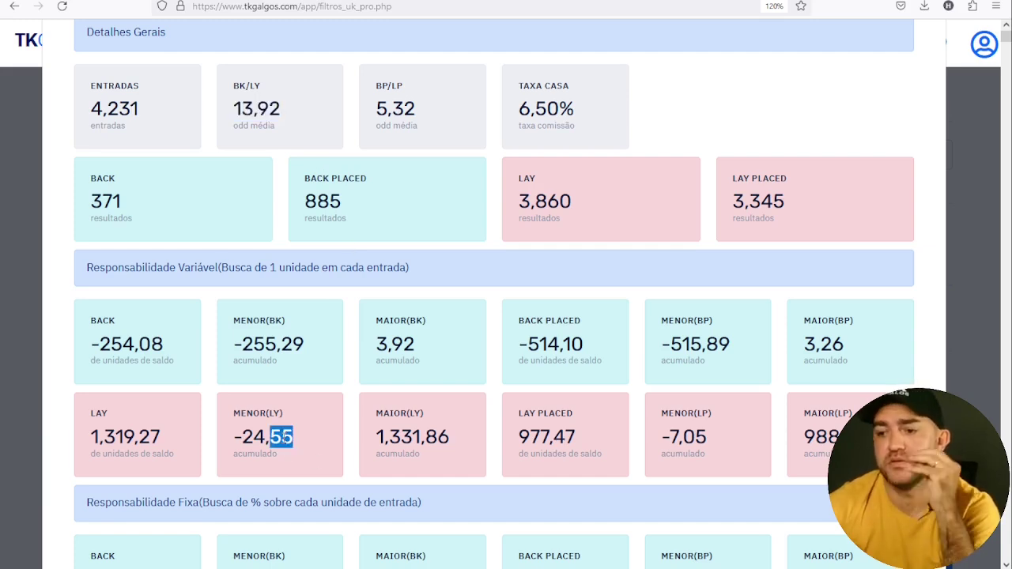
left_click(292, 439)
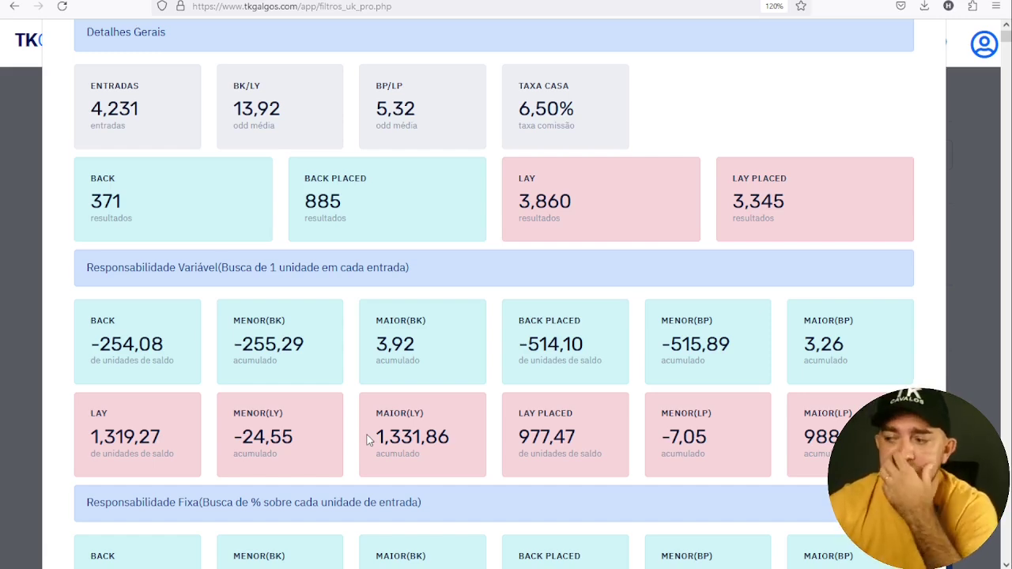
Compare the Fulltime timeline's Responsabilidade Fixa balances with the Responsabilidade Variável balances, and close the timeline
scroll(419, 412, "down", 5)
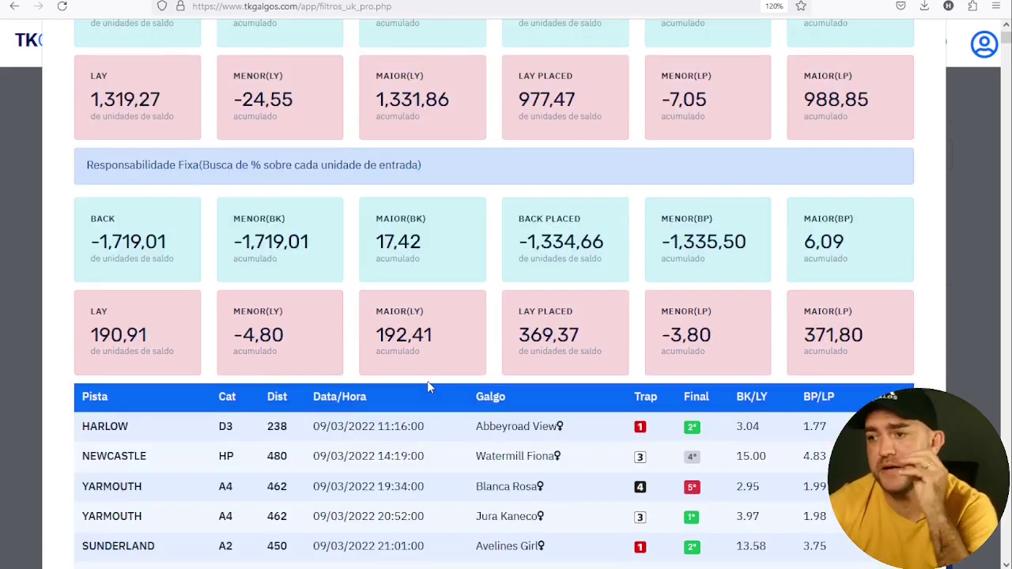
scroll(433, 388, "up", 4)
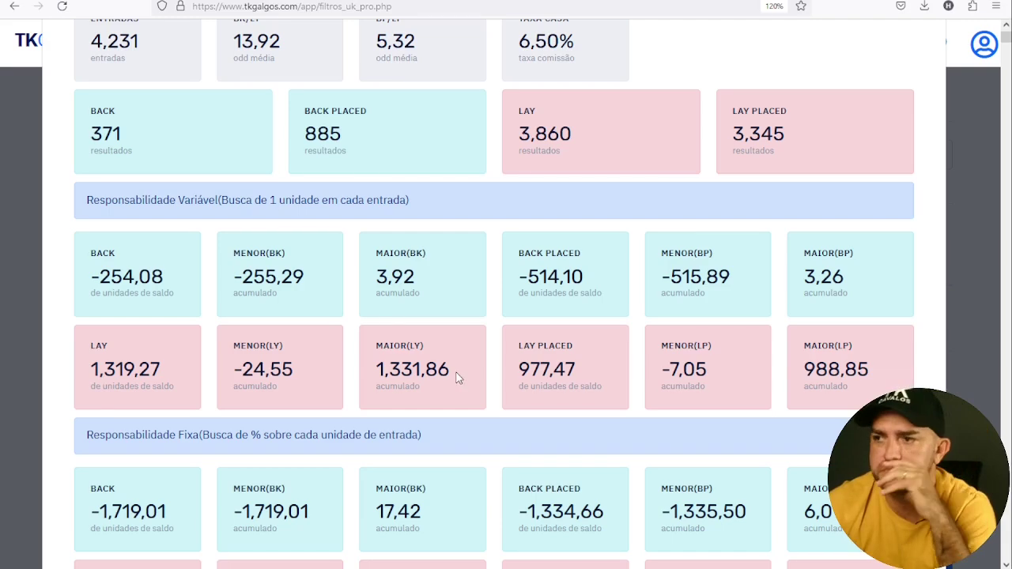
scroll(457, 378, "up", 2)
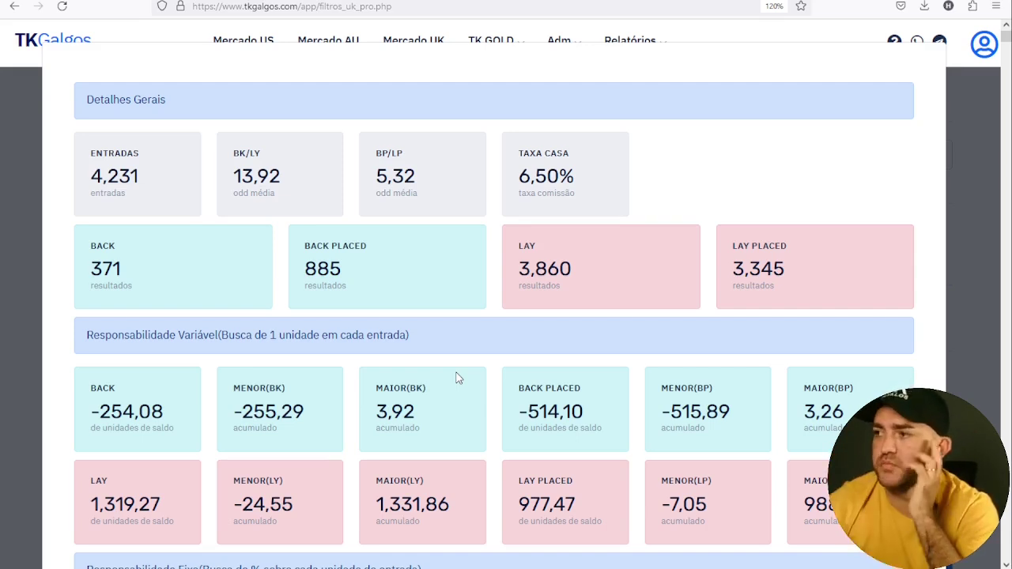
left_click(964, 220)
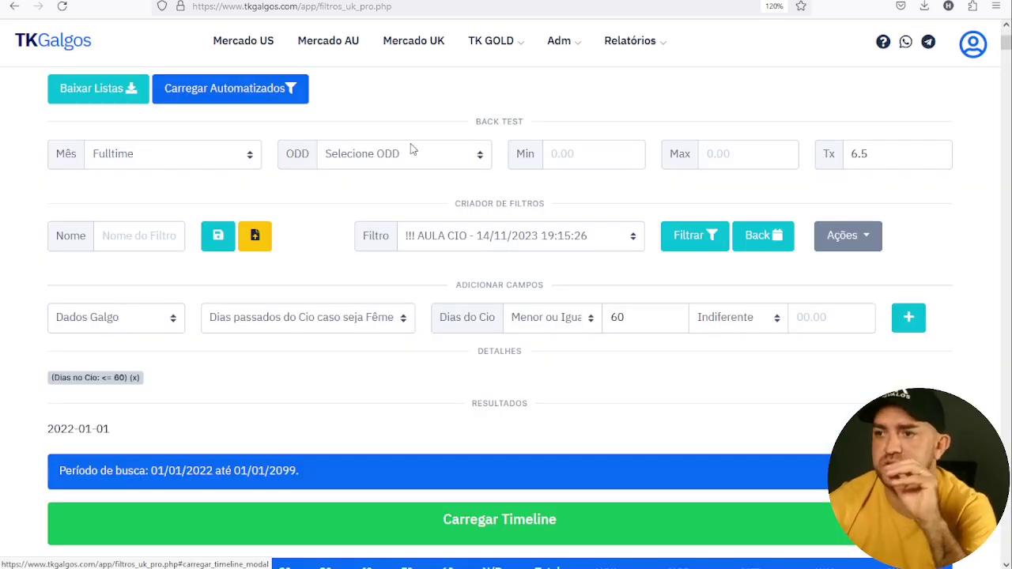
Limit the back test to BK/LY odds with a minimum of 6 and a maximum of 12, and run it
left_click(403, 154)
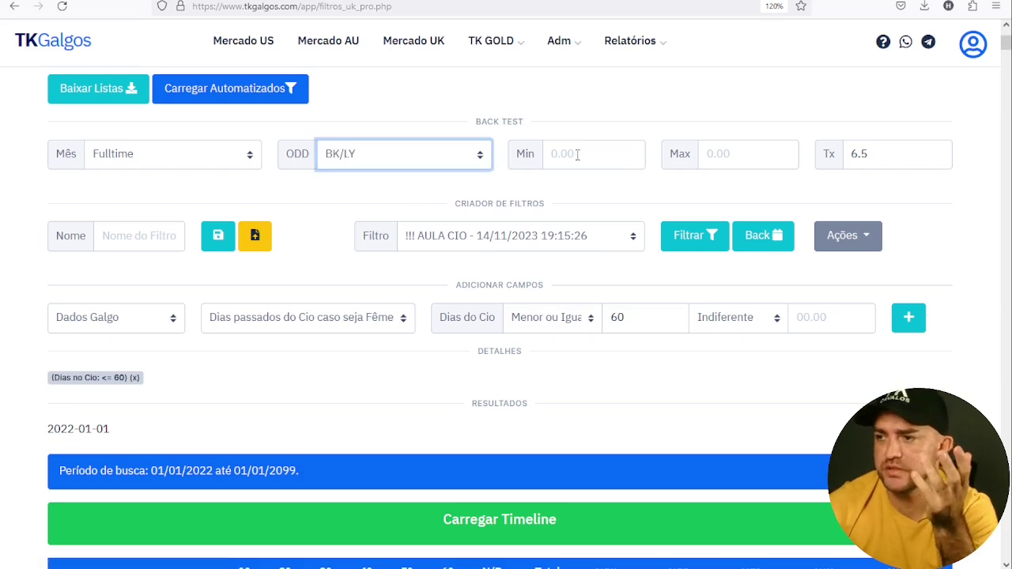
left_click(577, 153)
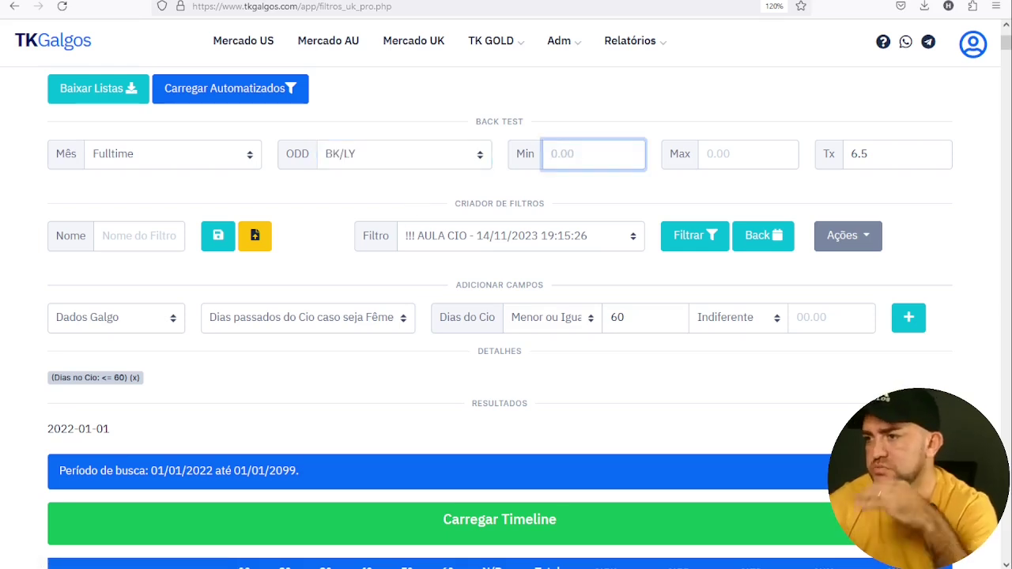
type("6")
key("Tab")
type("12")
left_click(763, 236)
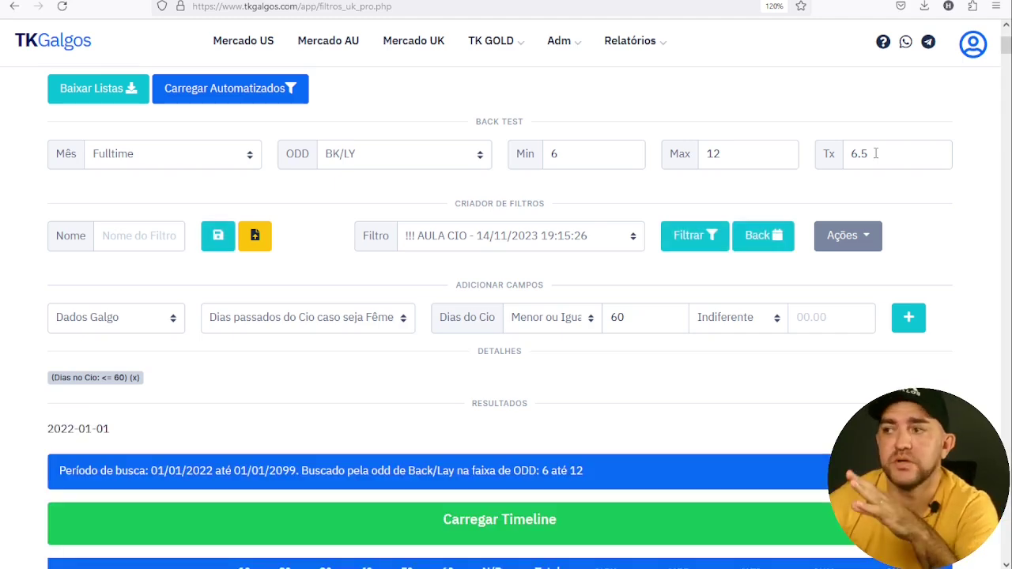
Load the timeline for the 6 to 12 odds range, examine the variable and fixed responsibility balances, and close it
left_click(482, 523)
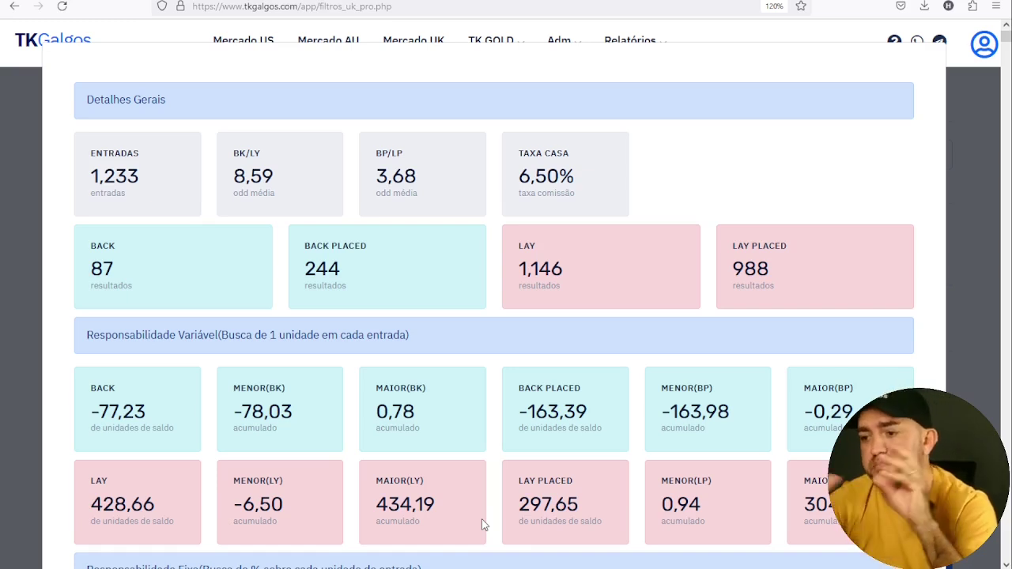
scroll(439, 506, "down", 2)
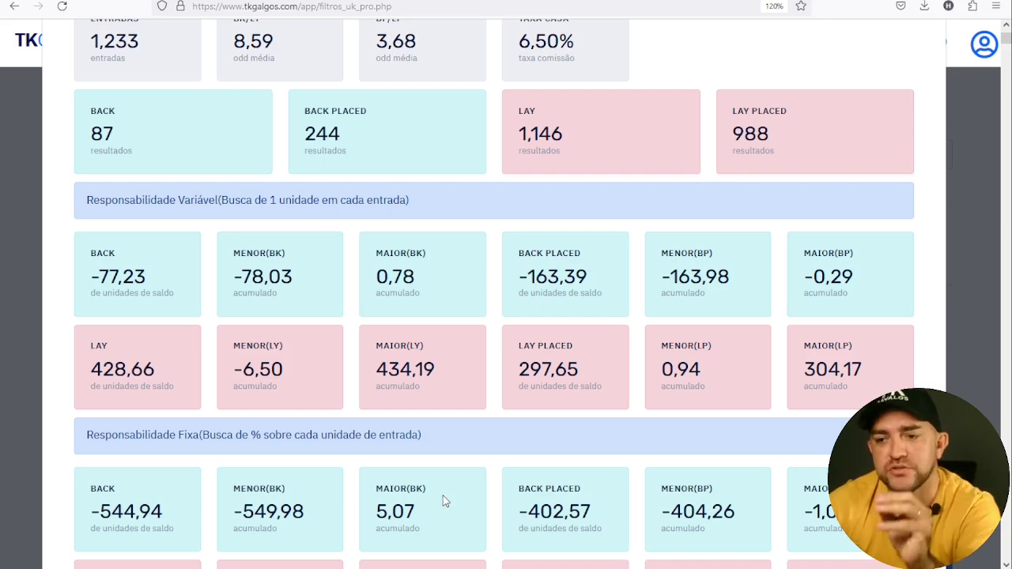
scroll(443, 501, "down", 2)
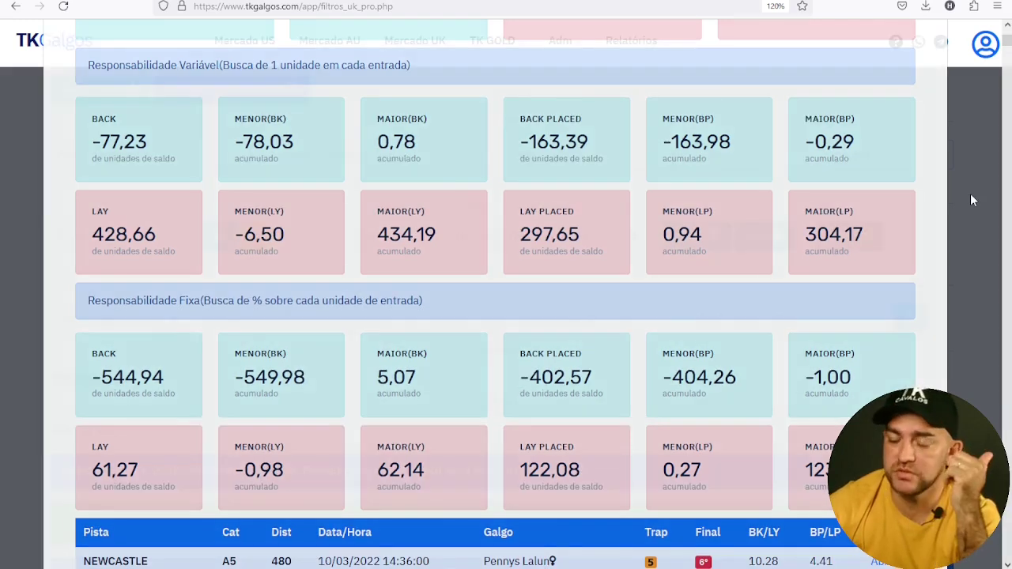
left_click(970, 195)
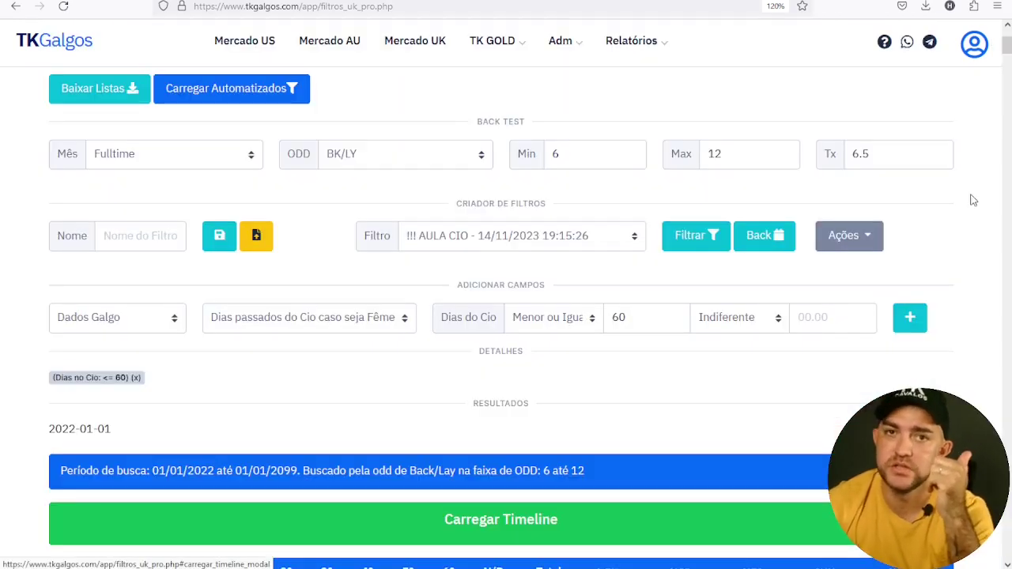
Show the filter's Bf Bot Manager and CopyTrader links, highlight the Back Placed and Lay Placed URLs, and close the dialog
left_click(838, 251)
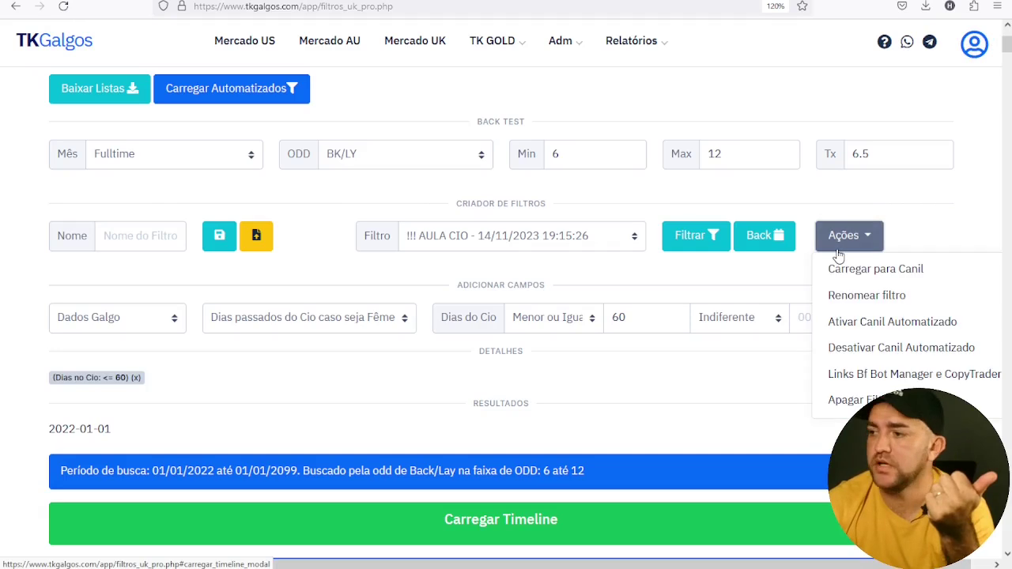
left_click(893, 205)
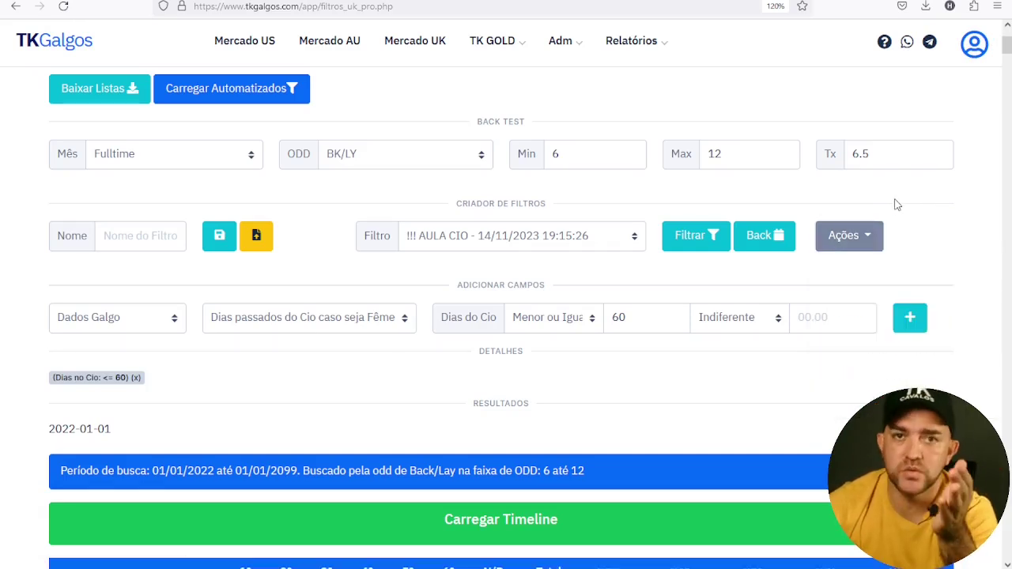
left_click(872, 234)
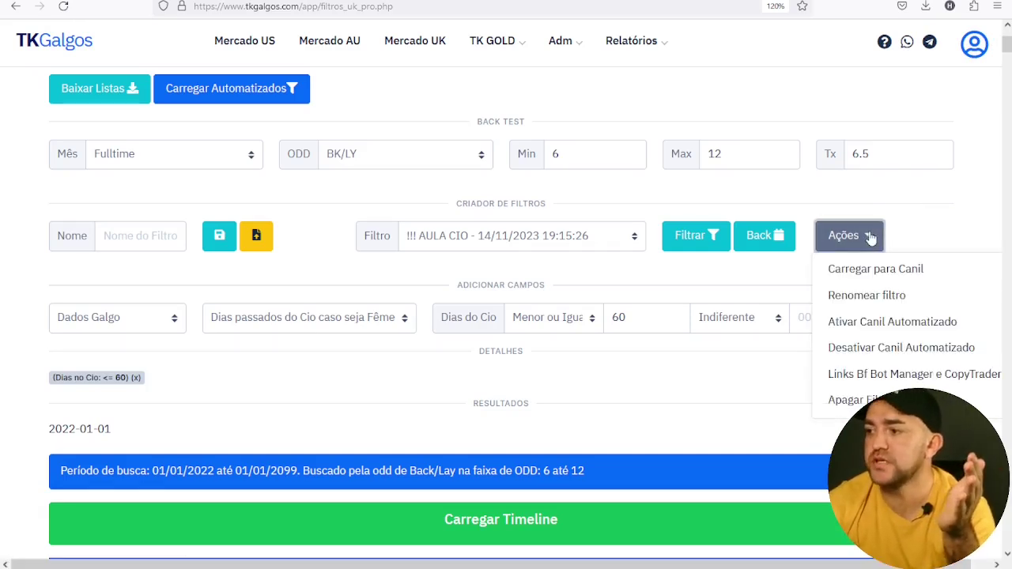
left_click(836, 378)
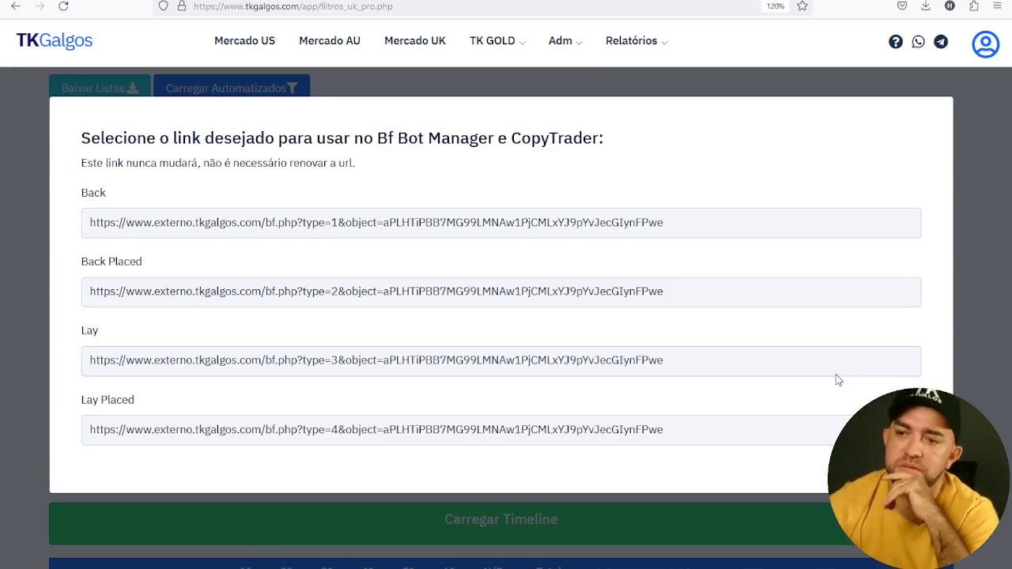
triple_click(376, 294)
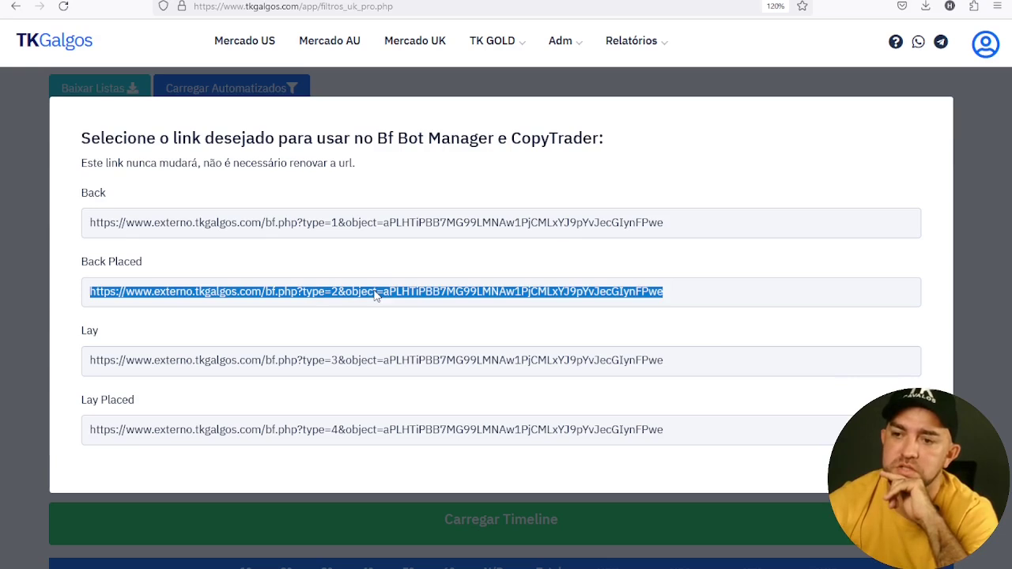
left_click(338, 366)
left_click(337, 438)
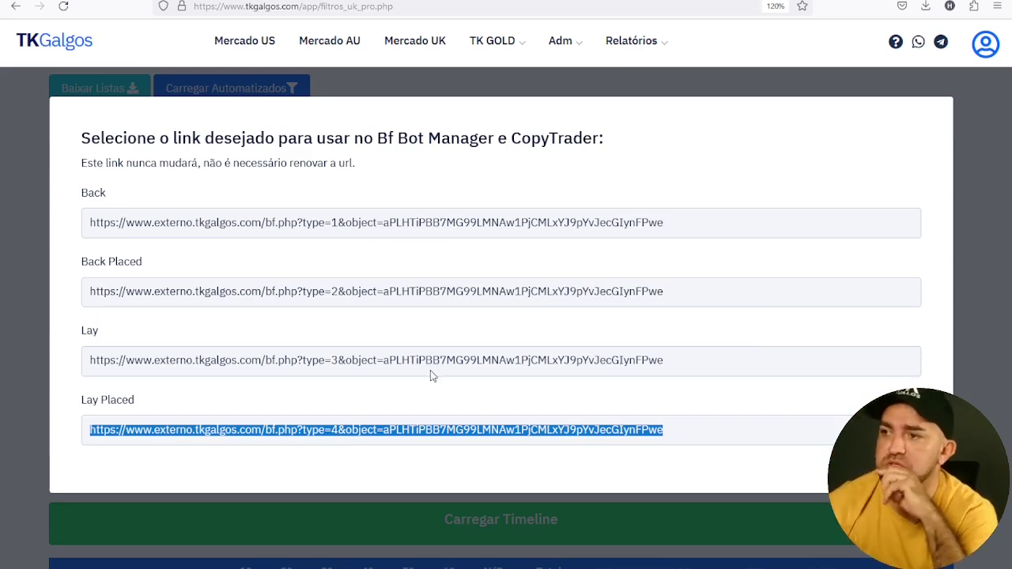
left_click(597, 89)
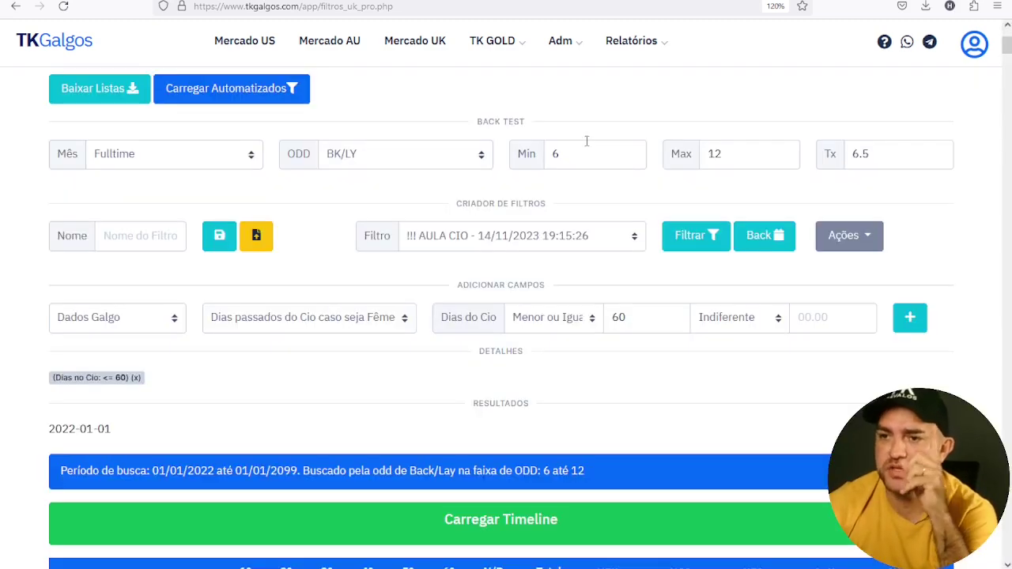
Run the !!! AULA CIO filter and review the list of matching greyhounds with their results
left_click(688, 247)
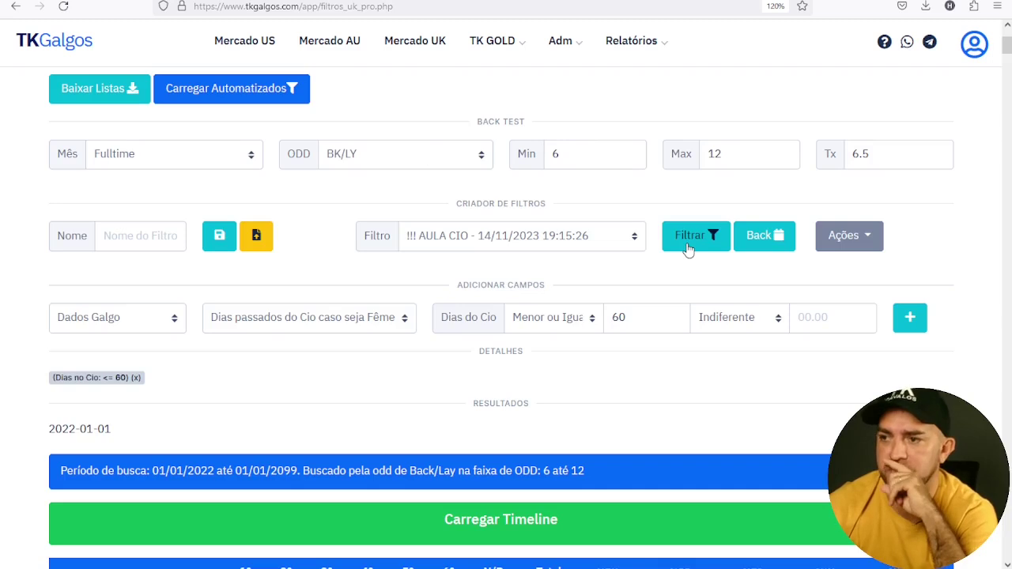
scroll(694, 261, "down", 3)
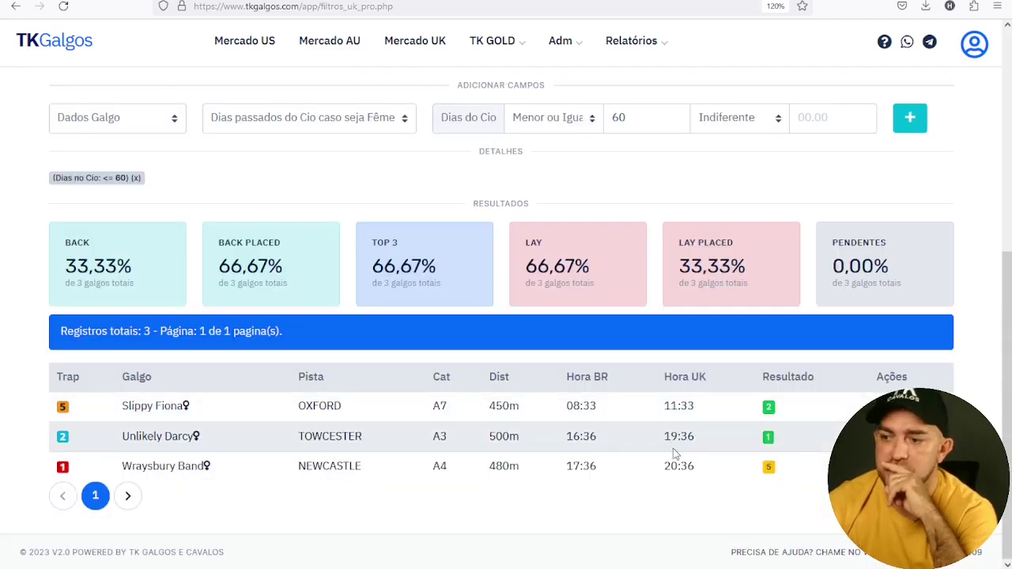